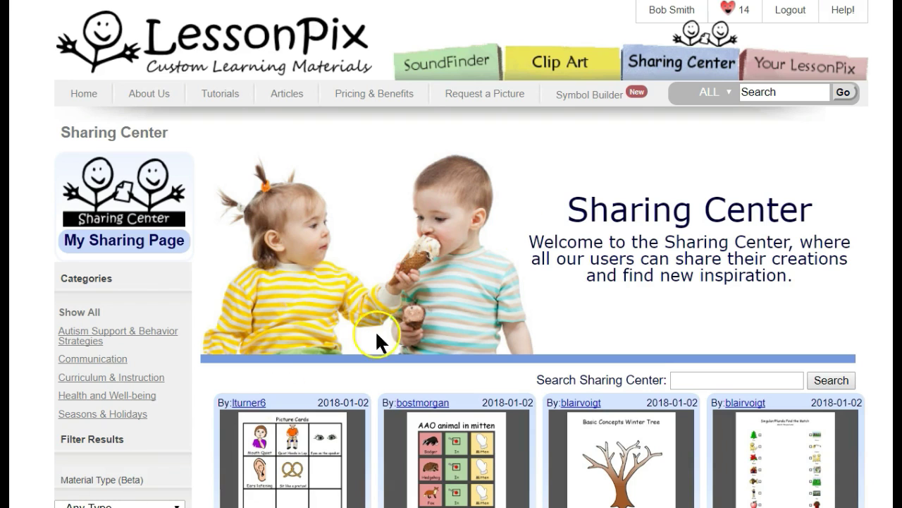
# Open the Symbol Builder from the Your LessonPix dashboard's Photos & Custom Symbols section.
pyautogui.click(802, 73)
pyautogui.scroll(-4, 830, 221)
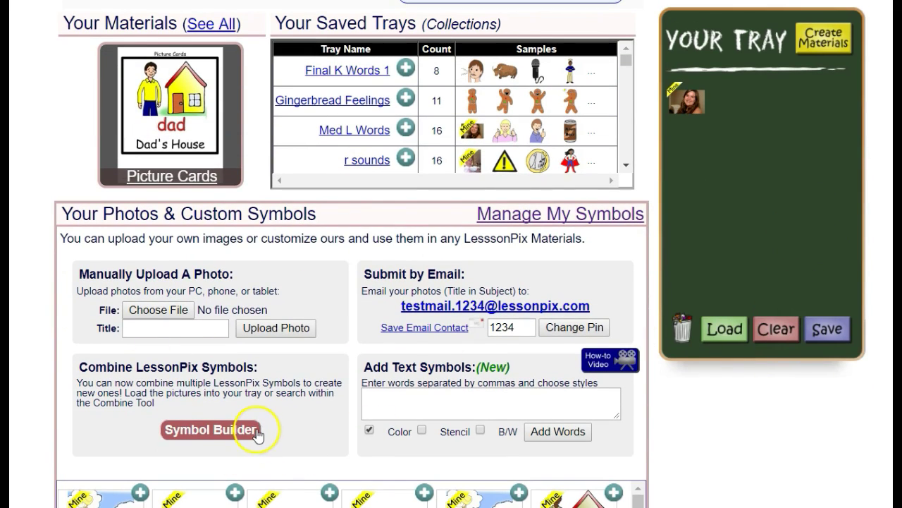
pyautogui.scroll(4, 681, 423)
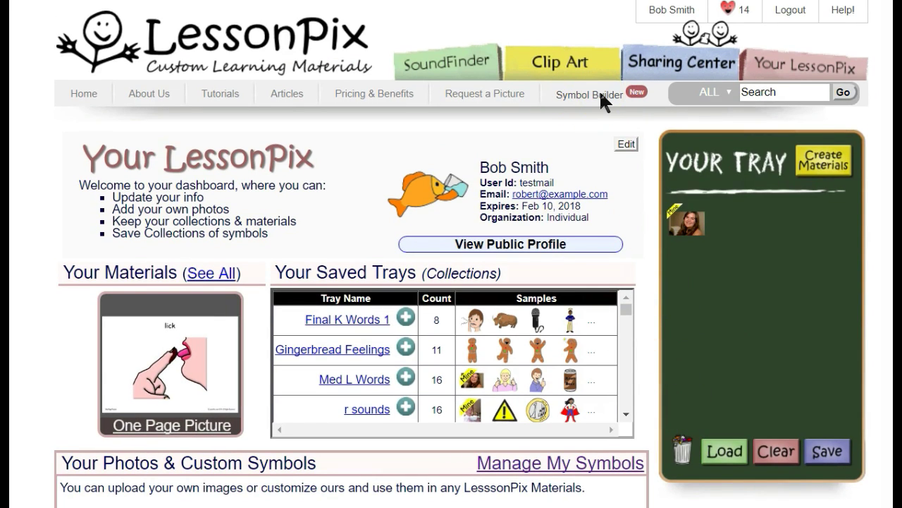
pyautogui.click(599, 92)
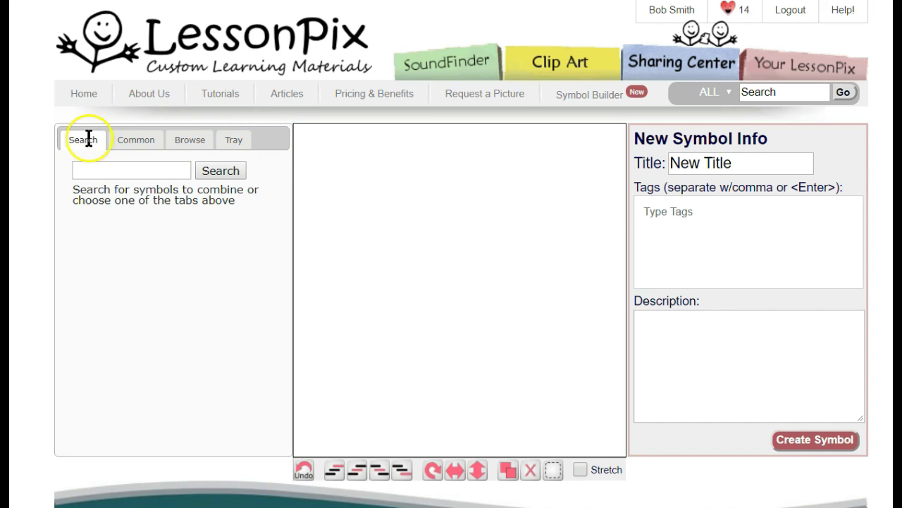
pyautogui.click(128, 145)
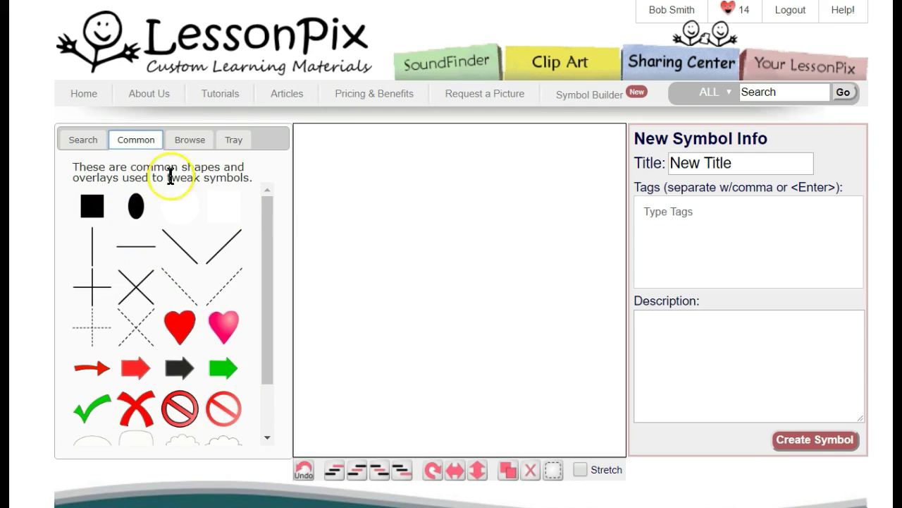
pyautogui.click(177, 163)
pyautogui.click(183, 141)
pyautogui.click(160, 170)
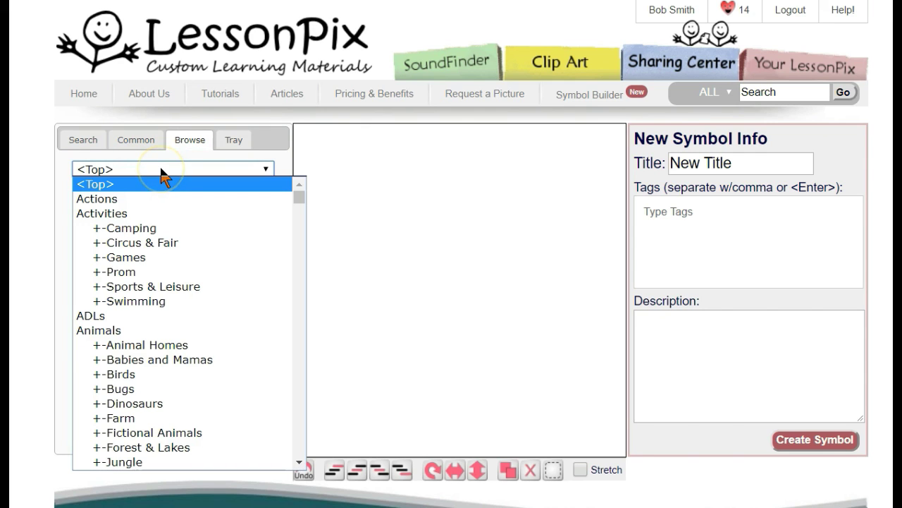
pyautogui.click(232, 140)
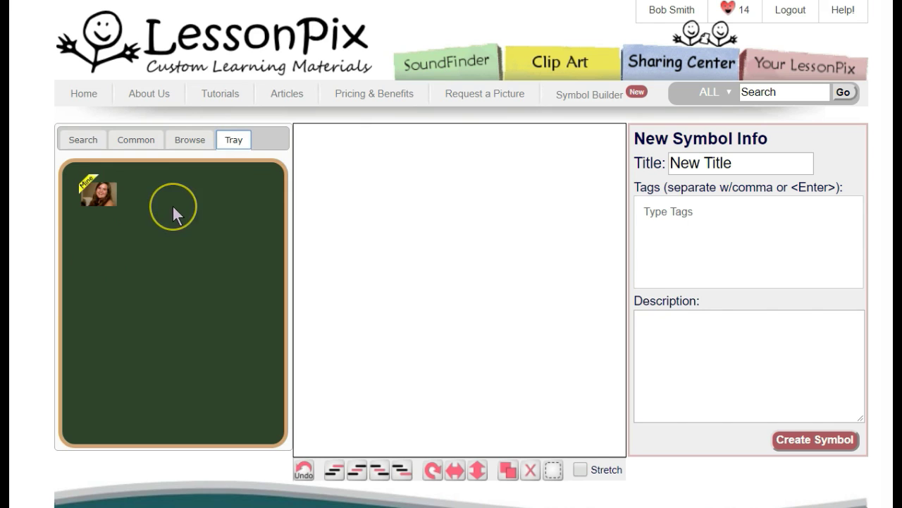
pyautogui.click(76, 141)
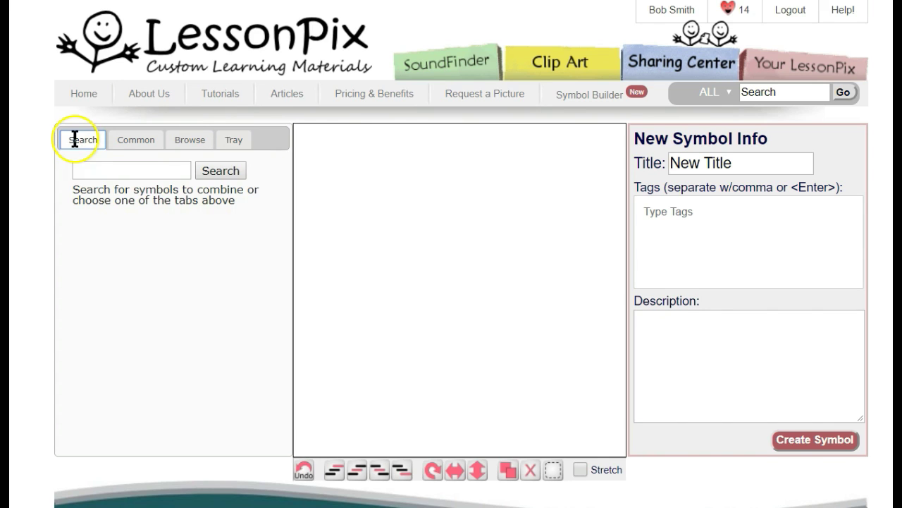
pyautogui.click(102, 170)
# Place the yellow sitting dog from a 'dog' search, shrink it, and flip it to face left.
pyautogui.write('dog')
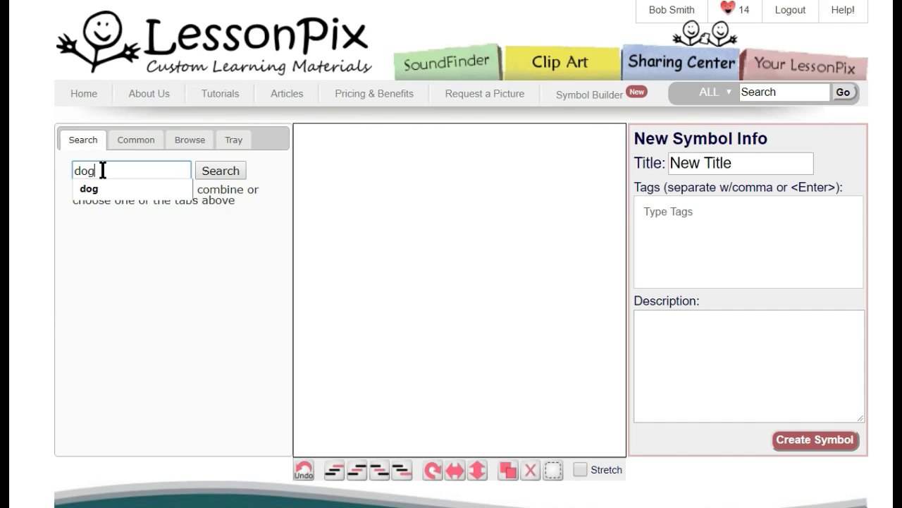
pyautogui.moveTo(132, 278); pyautogui.dragTo(472, 275)
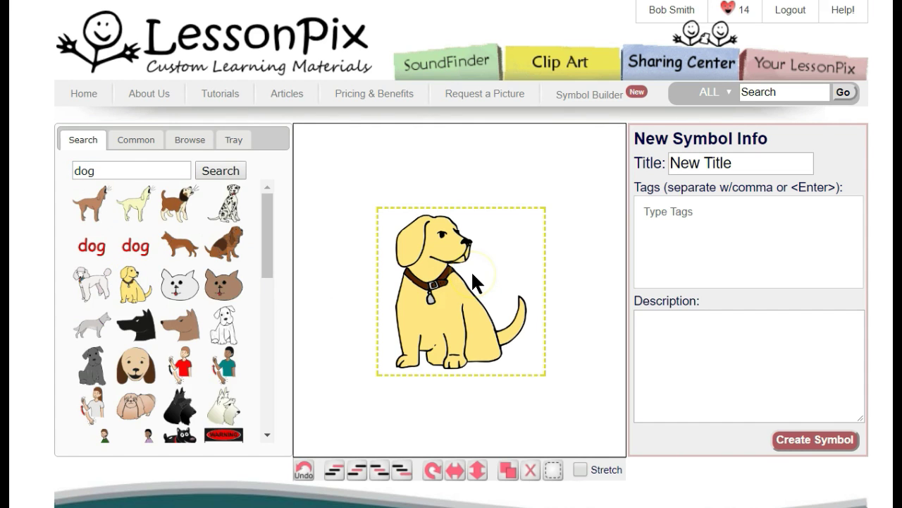
pyautogui.moveTo(543, 374); pyautogui.dragTo(363, 220)
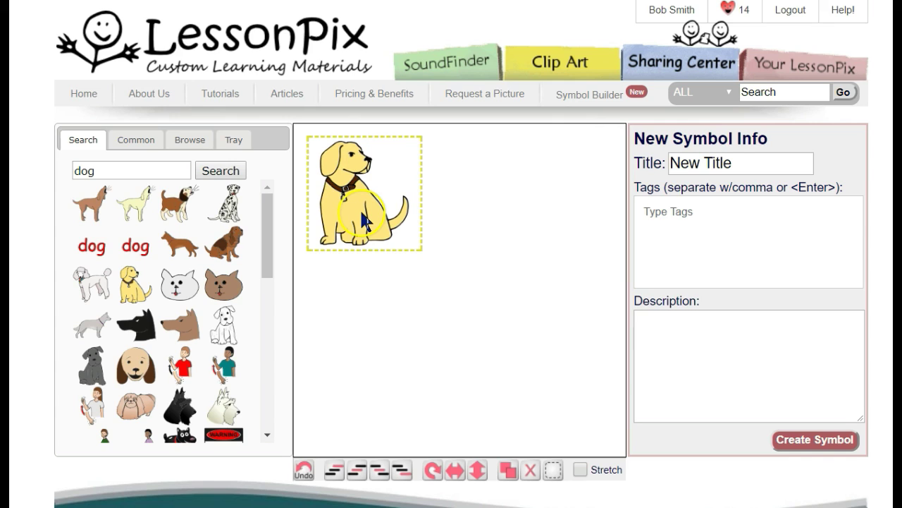
pyautogui.click(433, 470)
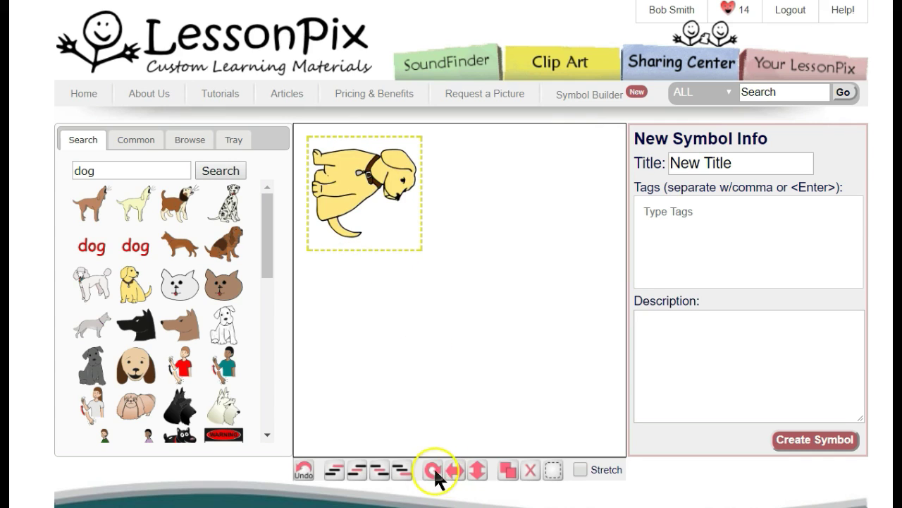
pyautogui.click(455, 471)
pyautogui.click(433, 470)
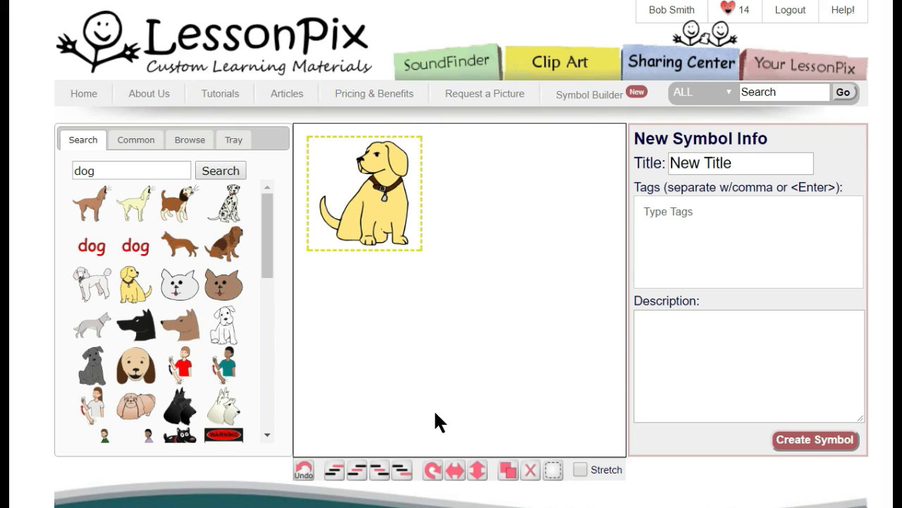
# Duplicate the dog four times and arrange the copies at the corners and centre.
pyautogui.click(509, 470)
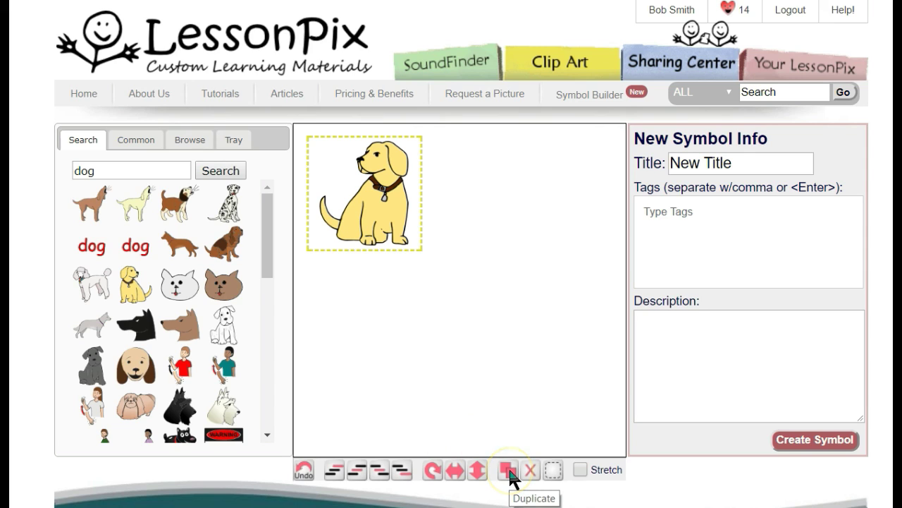
pyautogui.click(509, 471)
pyautogui.click(509, 471)
pyautogui.click(509, 470)
pyautogui.click(509, 470)
pyautogui.click(510, 468)
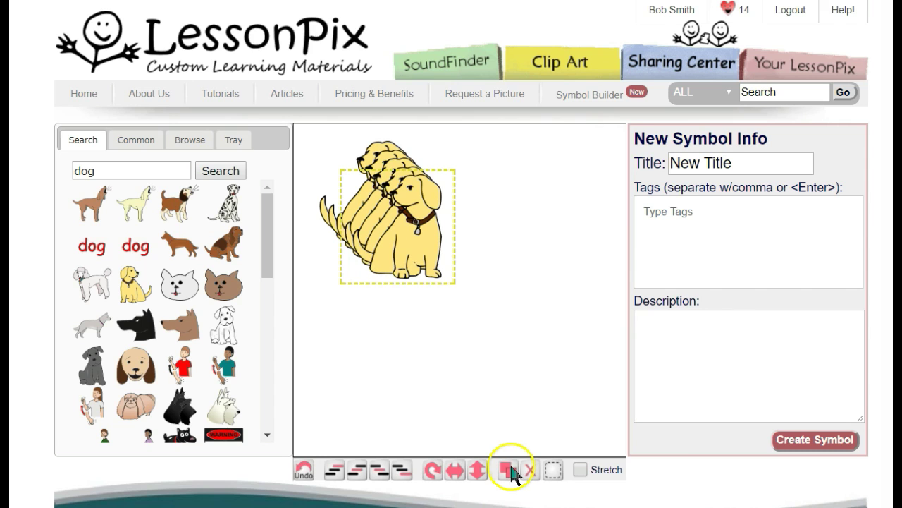
pyautogui.moveTo(402, 222); pyautogui.dragTo(560, 382)
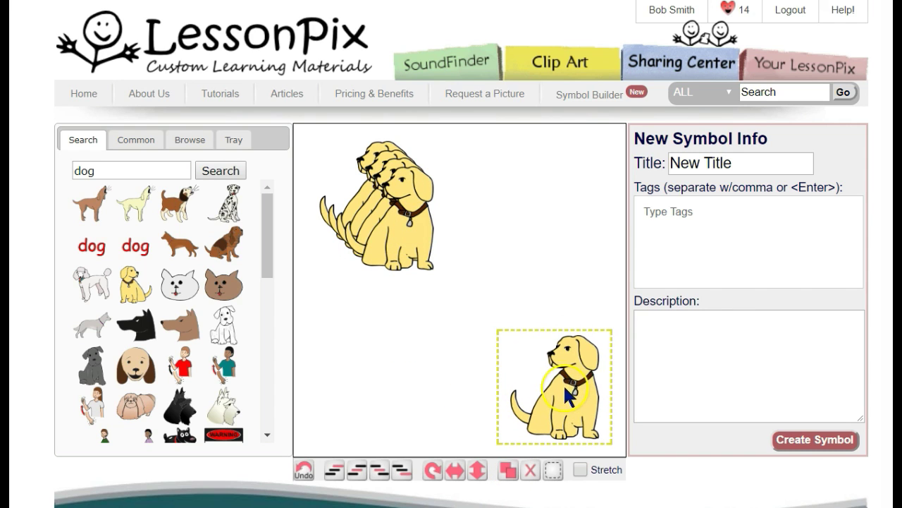
pyautogui.moveTo(428, 237); pyautogui.dragTo(596, 208)
pyautogui.moveTo(423, 156); pyautogui.dragTo(390, 320)
pyautogui.moveTo(394, 213); pyautogui.dragTo(473, 287)
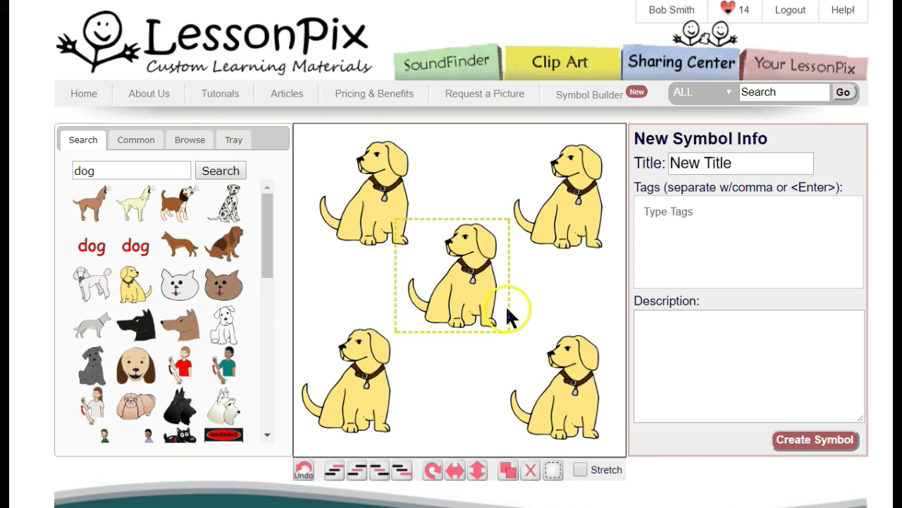
# Title the symbol 'Five Dogs' and tag it five and dogs.
pyautogui.click(764, 165)
pyautogui.write('Five Dogs')
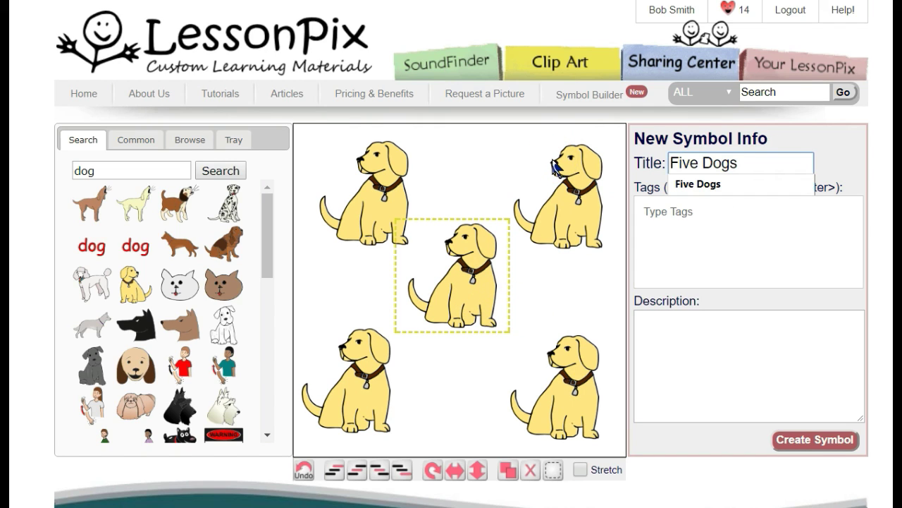
pyautogui.press('Tab')
pyautogui.write('five')
pyautogui.press('Return')
pyautogui.write('dogs')
pyautogui.press('Return')
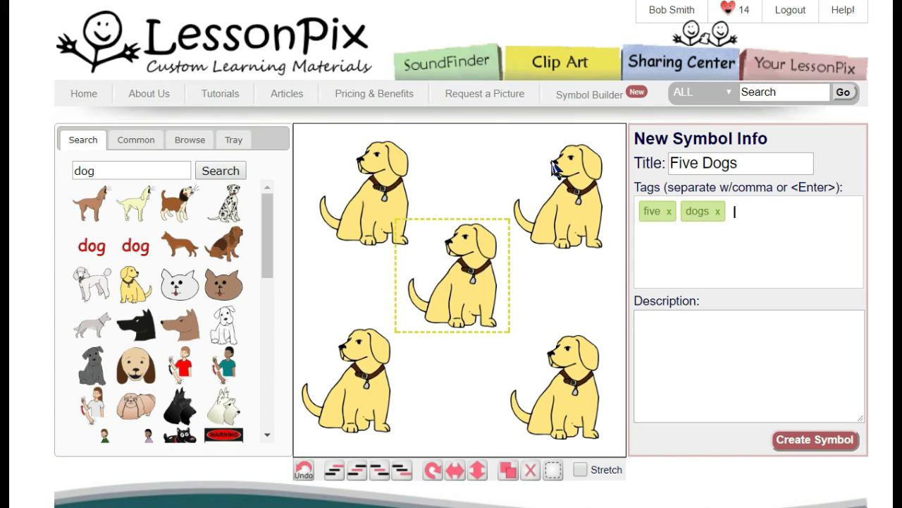
# Describe it as 'Five Dogs in a checkerboard pattern' and create the symbol.
pyautogui.click(657, 315)
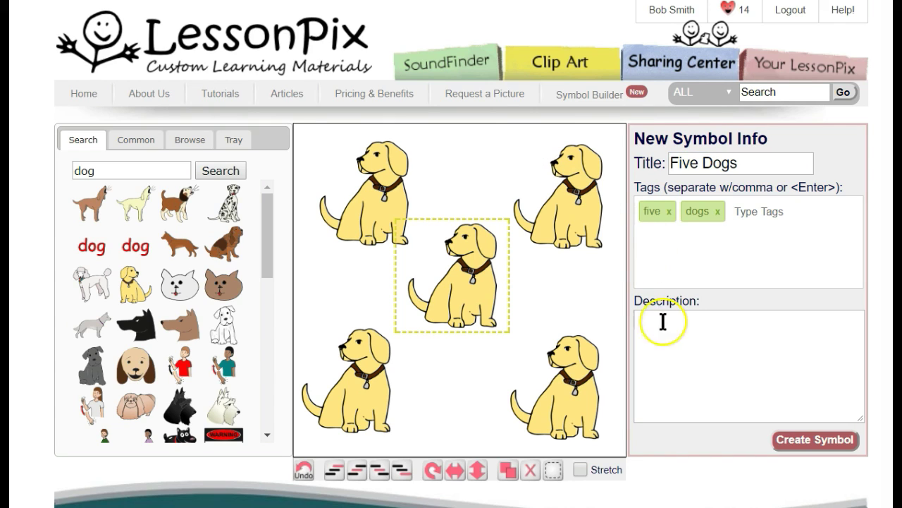
pyautogui.click(699, 359)
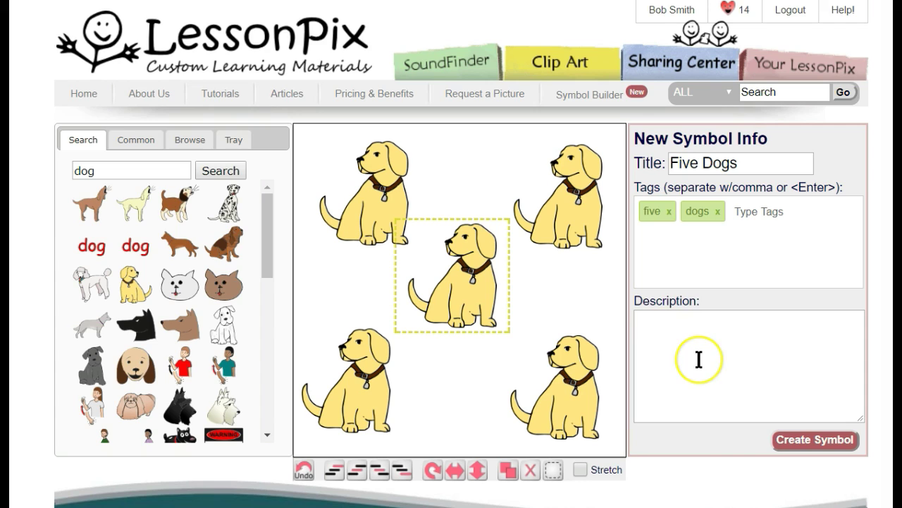
pyautogui.write('Five Dogs in a checkerboard pattern')
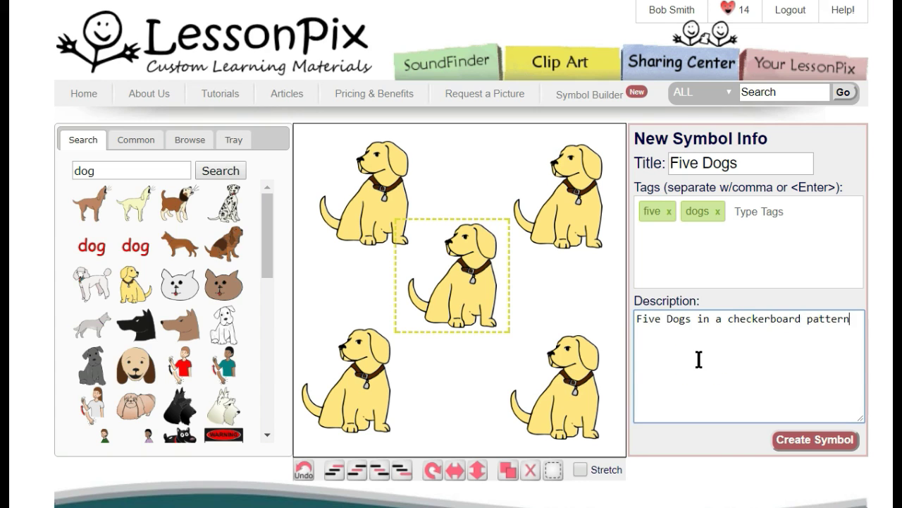
pyautogui.press('Tab')
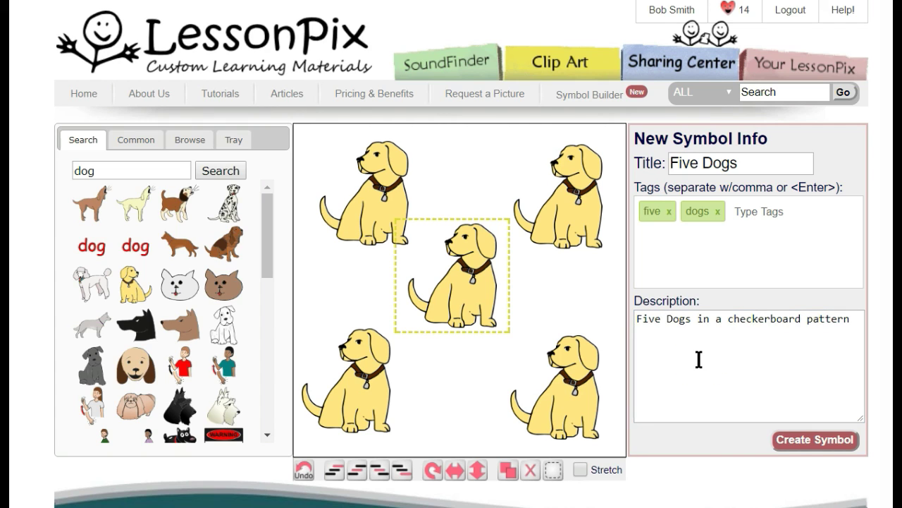
pyautogui.click(802, 448)
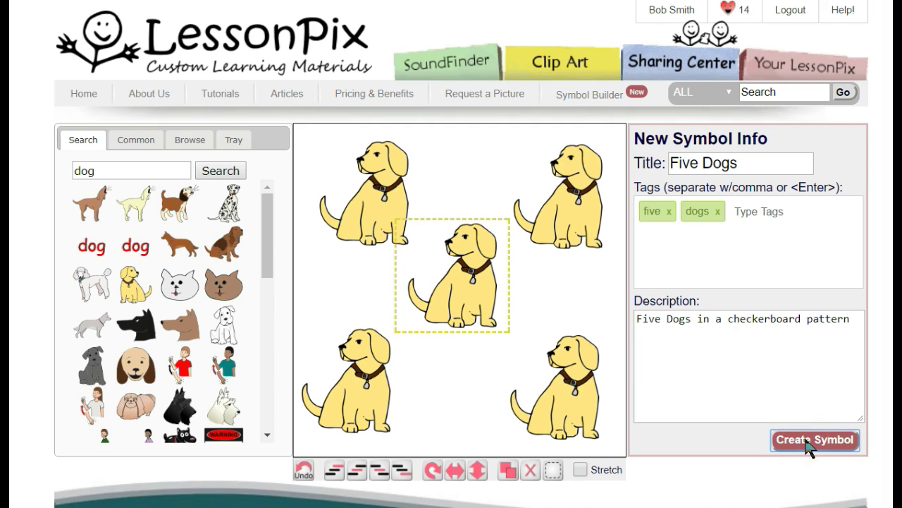
pyautogui.scroll(-1, 448, 321)
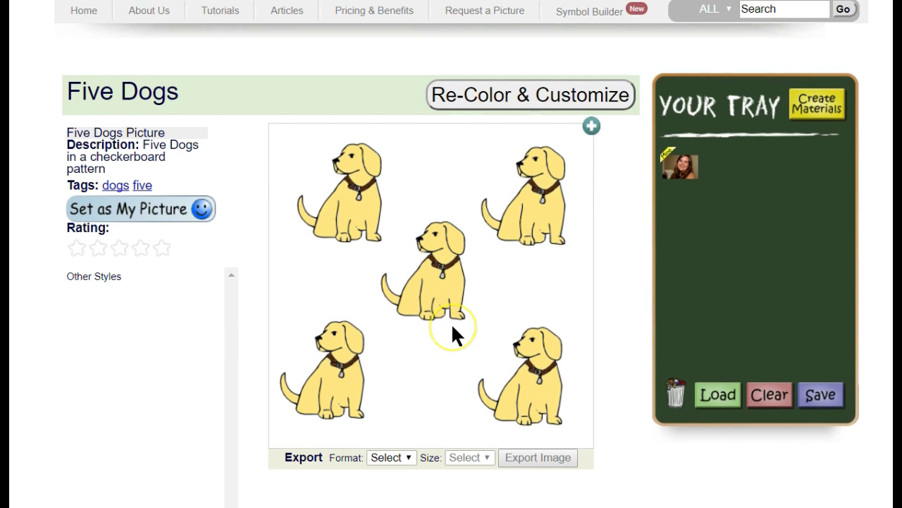
# Drag the Five Dogs symbol into the tray, check the export formats, and reopen the Symbol Builder.
pyautogui.click(457, 248)
pyautogui.moveTo(457, 248); pyautogui.dragTo(719, 251)
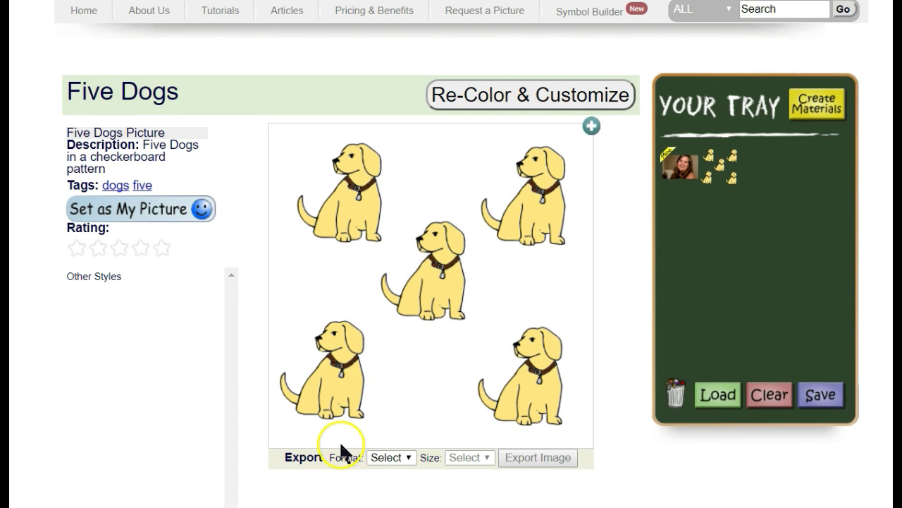
pyautogui.click(387, 457)
pyautogui.click(389, 457)
pyautogui.click(601, 12)
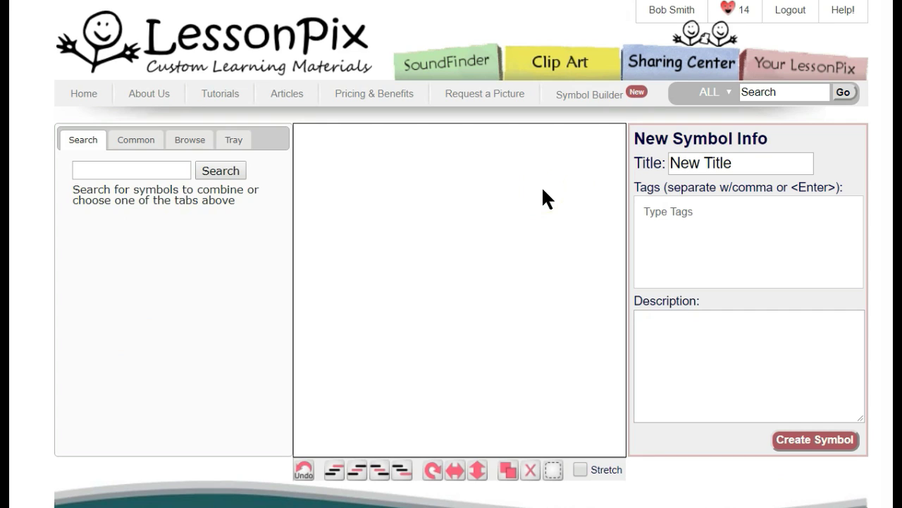
# Drop the girl's photo from the tray and enlarge it to fill the canvas, framing her face.
pyautogui.click(235, 140)
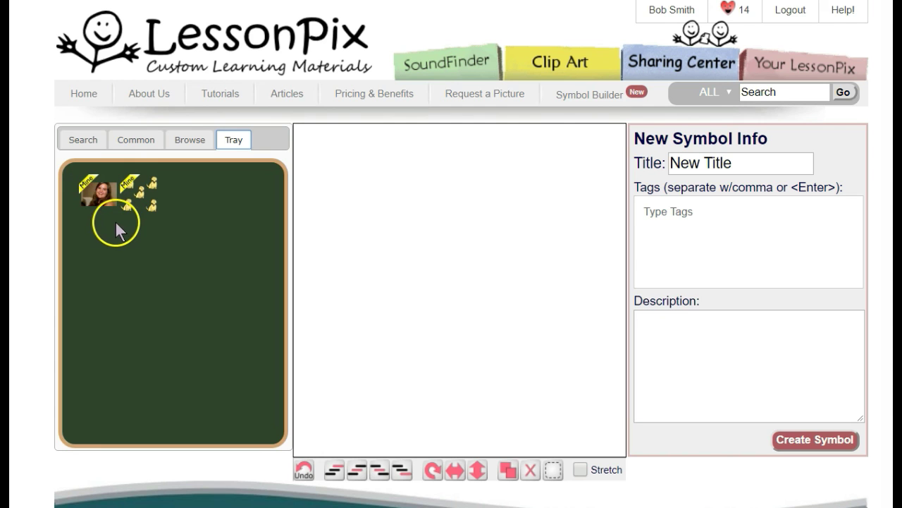
pyautogui.moveTo(99, 194); pyautogui.dragTo(359, 174)
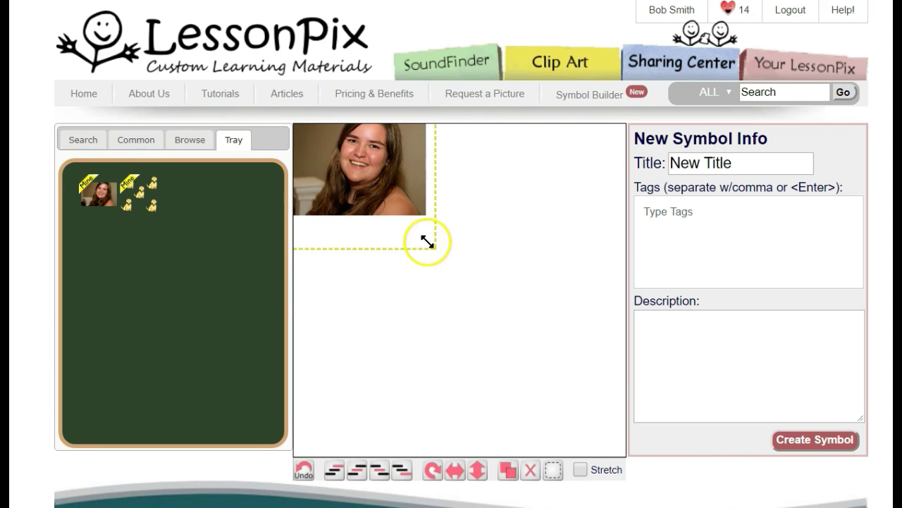
pyautogui.moveTo(428, 242); pyautogui.dragTo(623, 451)
pyautogui.moveTo(515, 381); pyautogui.dragTo(479, 356)
pyautogui.moveTo(624, 451)
pyautogui.mouseDown()
pyautogui.moveTo(590, 402)
pyautogui.moveTo(623, 455)
pyautogui.mouseUp()
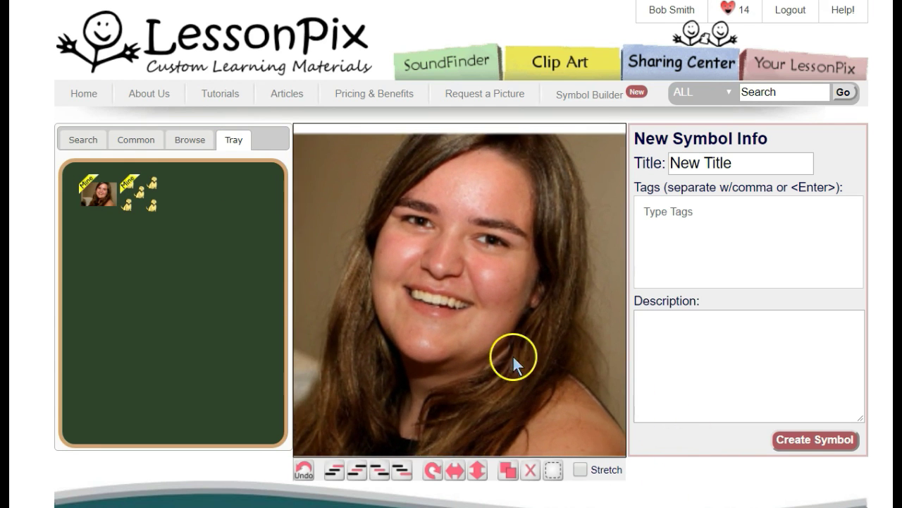
pyautogui.moveTo(512, 355); pyautogui.dragTo(550, 339)
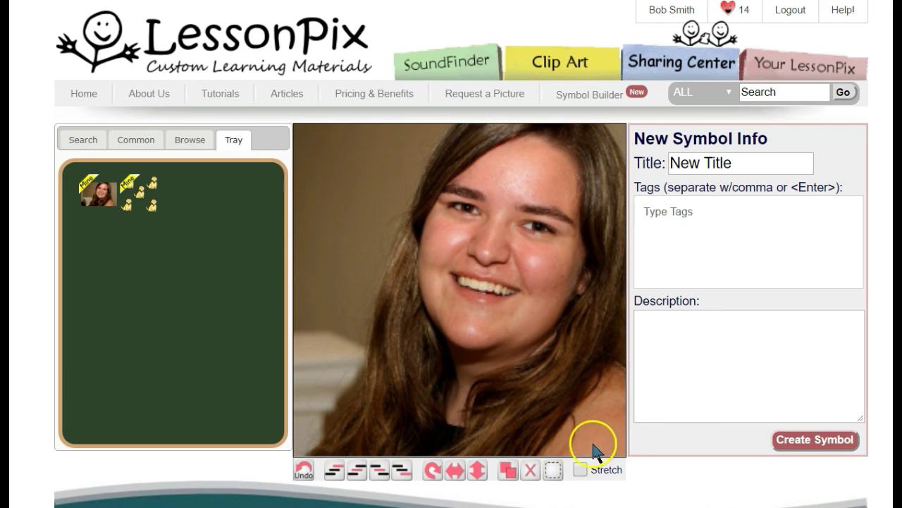
pyautogui.moveTo(482, 300); pyautogui.dragTo(503, 308)
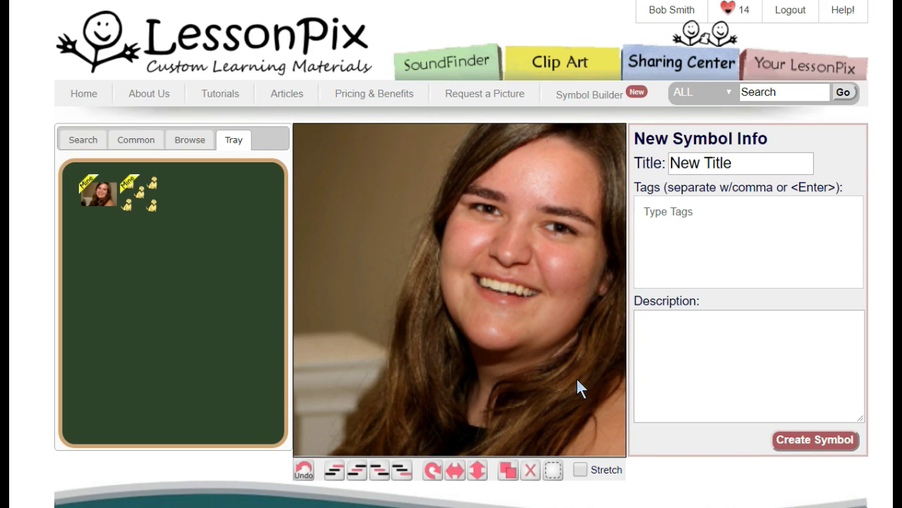
pyautogui.click(136, 140)
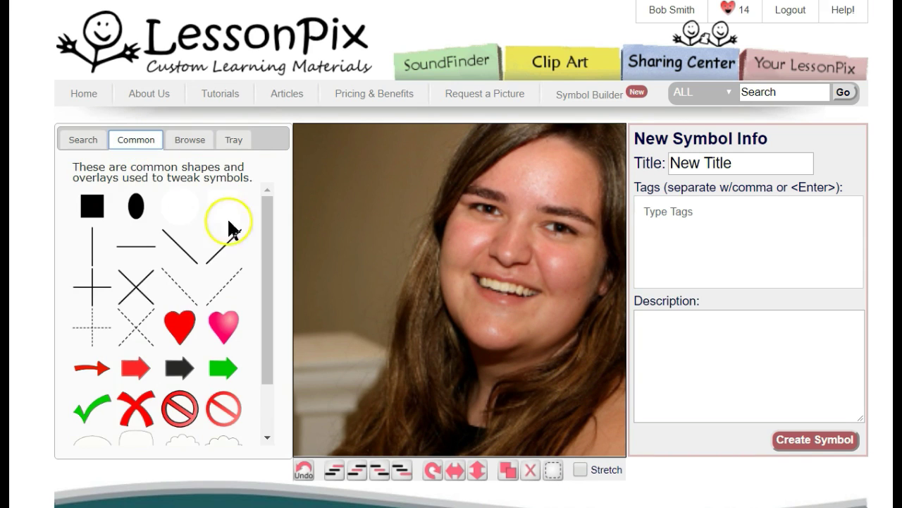
# Add a large thought cloud left of her face with two smaller copies trailing toward her head.
pyautogui.moveTo(264, 262); pyautogui.dragTo(200, 358)
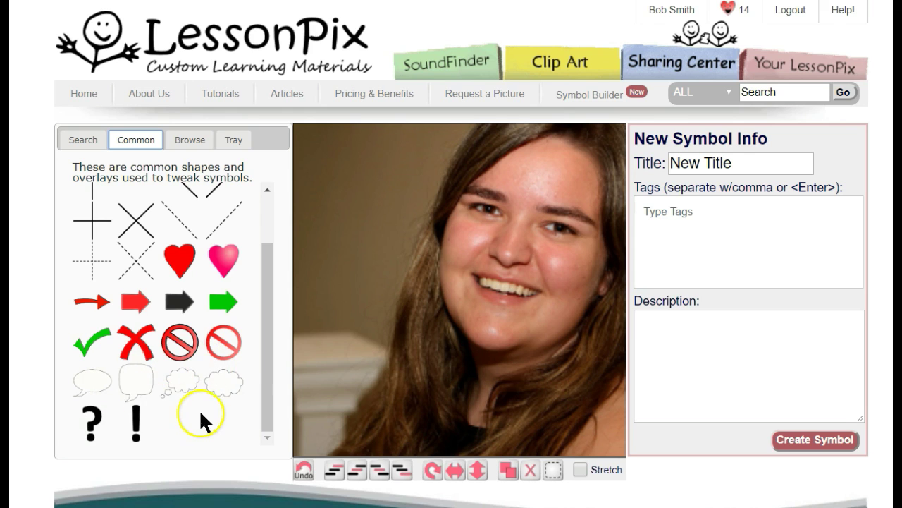
pyautogui.click(243, 362)
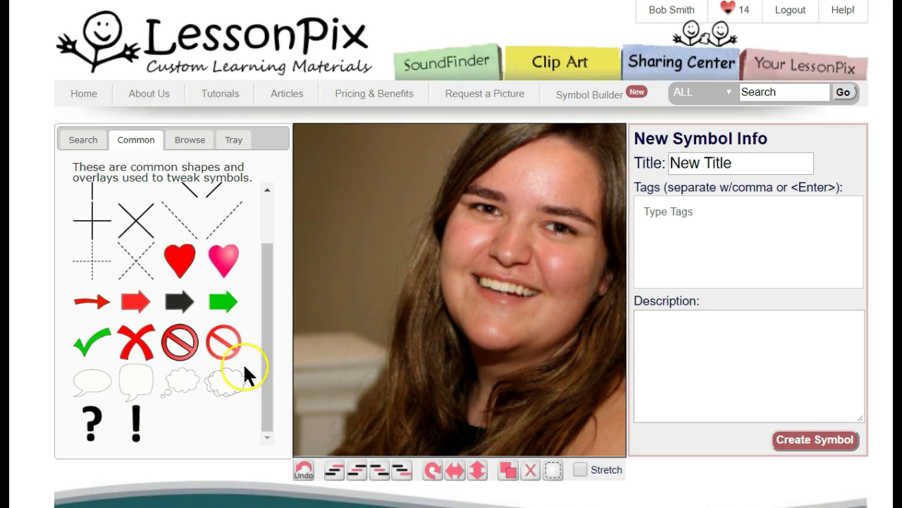
pyautogui.moveTo(337, 200); pyautogui.dragTo(338, 190)
pyautogui.moveTo(454, 302); pyautogui.dragTo(374, 289)
pyautogui.click(508, 469)
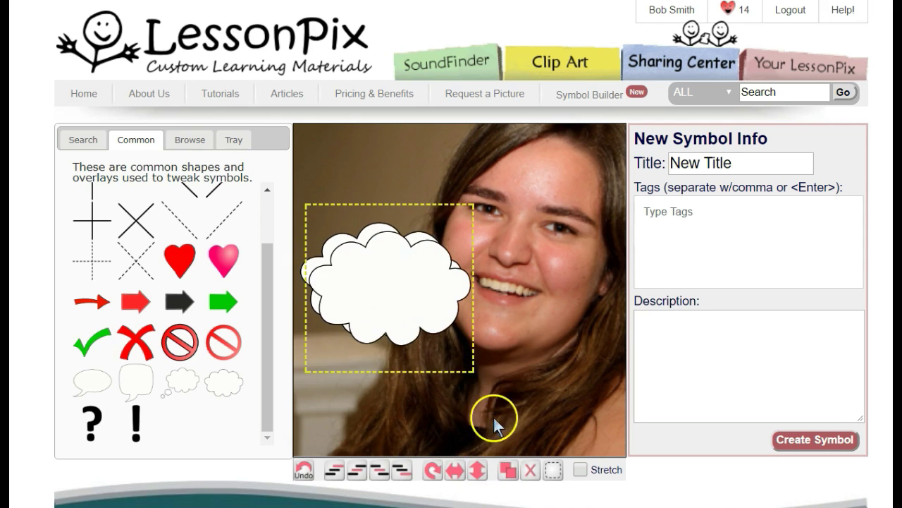
pyautogui.moveTo(470, 365); pyautogui.dragTo(399, 282)
pyautogui.moveTo(357, 262); pyautogui.dragTo(399, 199)
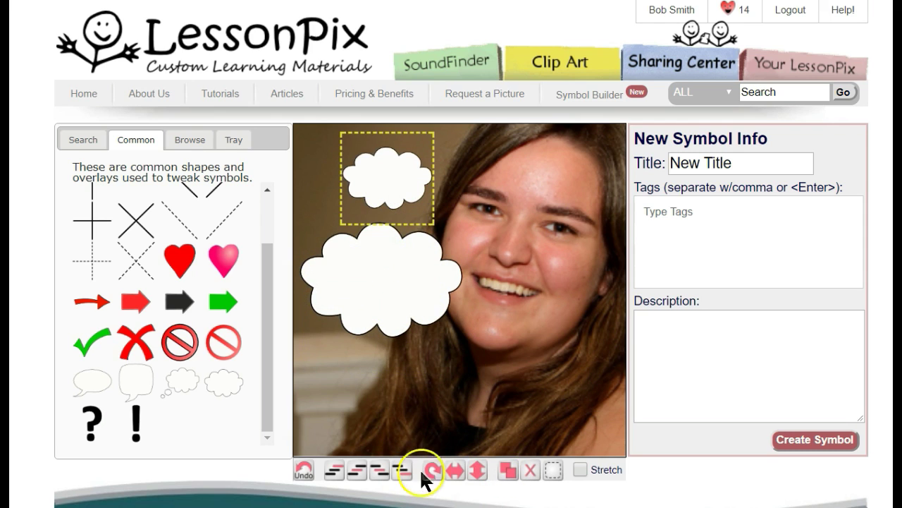
pyautogui.moveTo(440, 232); pyautogui.dragTo(470, 157)
pyautogui.moveTo(403, 181); pyautogui.dragTo(422, 163)
pyautogui.moveTo(386, 297); pyautogui.dragTo(368, 268)
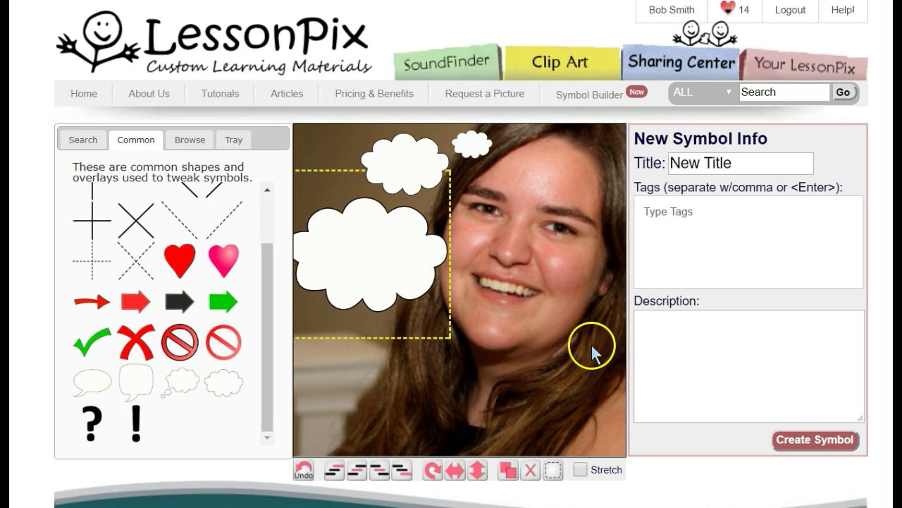
# Search 'jobs' and place a shrunken JOBS newspaper picture on the canvas.
pyautogui.click(87, 140)
pyautogui.click(129, 173)
pyautogui.write('jobs')
pyautogui.press('Return')
pyautogui.moveTo(219, 203); pyautogui.dragTo(371, 277)
pyautogui.moveTo(455, 343); pyautogui.dragTo(432, 319)
pyautogui.moveTo(379, 271); pyautogui.dragTo(384, 280)
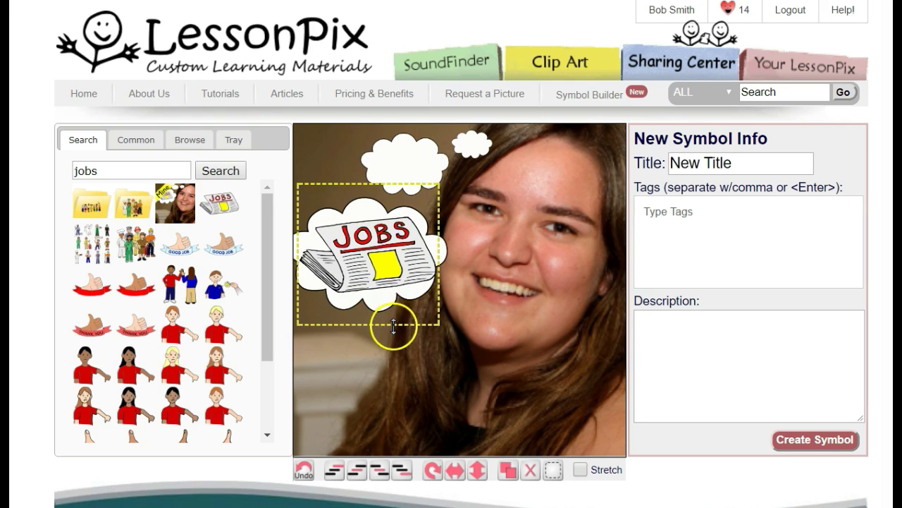
pyautogui.moveTo(366, 267); pyautogui.dragTo(464, 263)
# Enable Stretch, enlarge the large cloud, and set the JOBS newspaper inside it.
pyautogui.click(360, 276)
pyautogui.click(580, 469)
pyautogui.moveTo(448, 332); pyautogui.dragTo(483, 322)
pyautogui.moveTo(506, 272); pyautogui.dragTo(426, 279)
pyautogui.moveTo(481, 266); pyautogui.dragTo(402, 282)
pyautogui.click(421, 188)
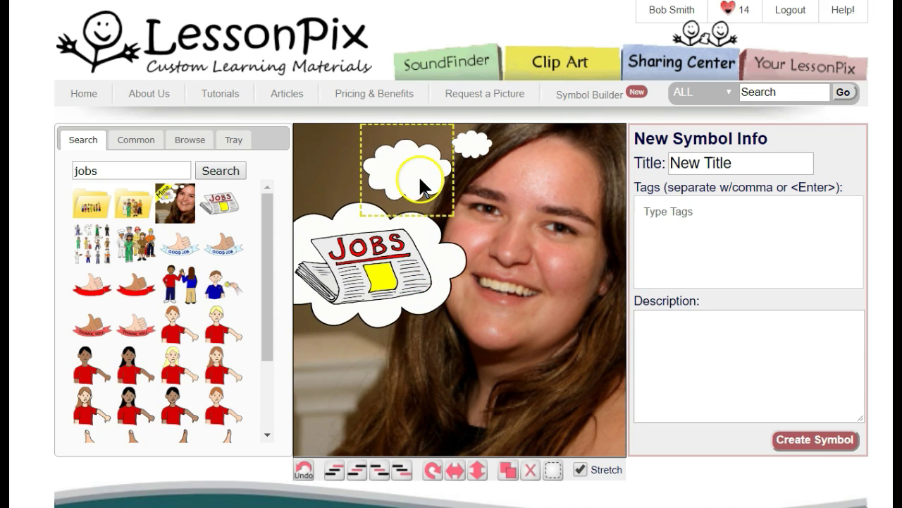
# Search for 'potato game' symbols.
pyautogui.doubleClick(104, 170)
pyautogui.write('potato game')
pyautogui.press('Return')
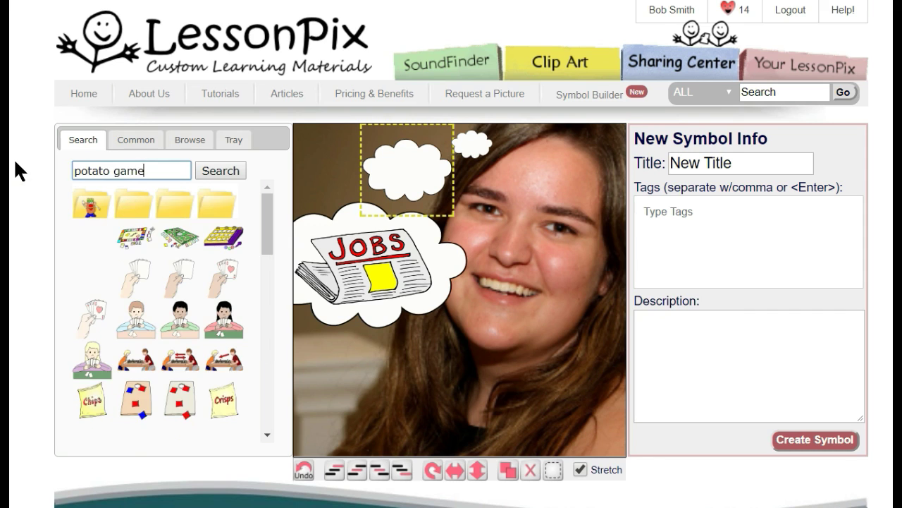
# From the Potato Toy parts, try a brown mustache under her nose, then undo and delete it.
pyautogui.click(86, 208)
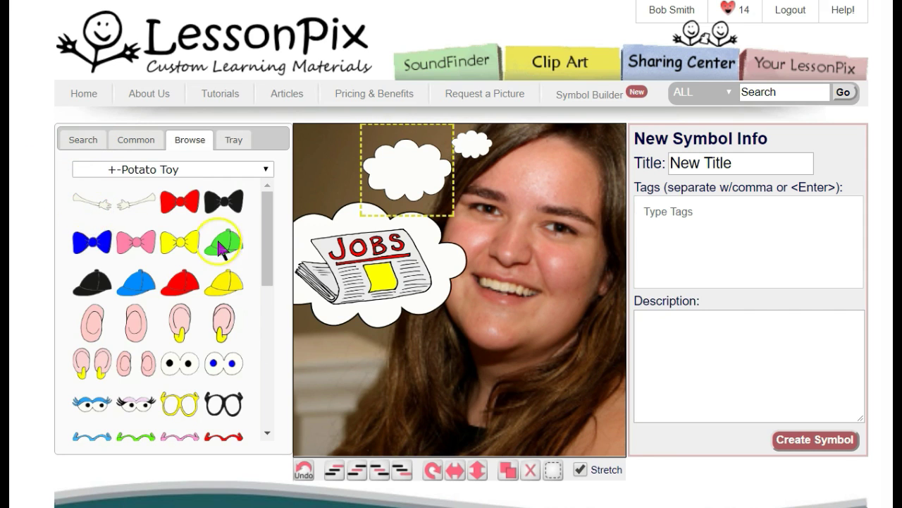
pyautogui.scroll(-3, 225, 296)
pyautogui.click(232, 329)
pyautogui.moveTo(377, 209); pyautogui.dragTo(458, 293)
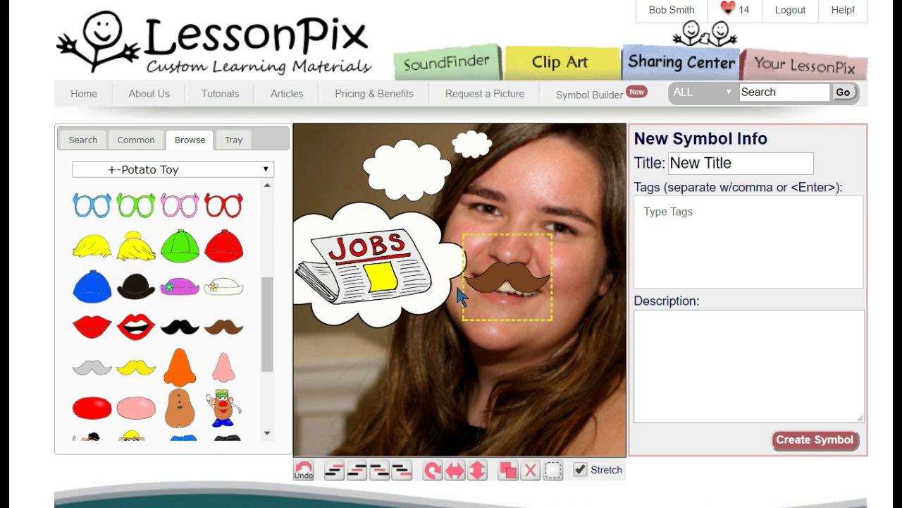
pyautogui.click(303, 470)
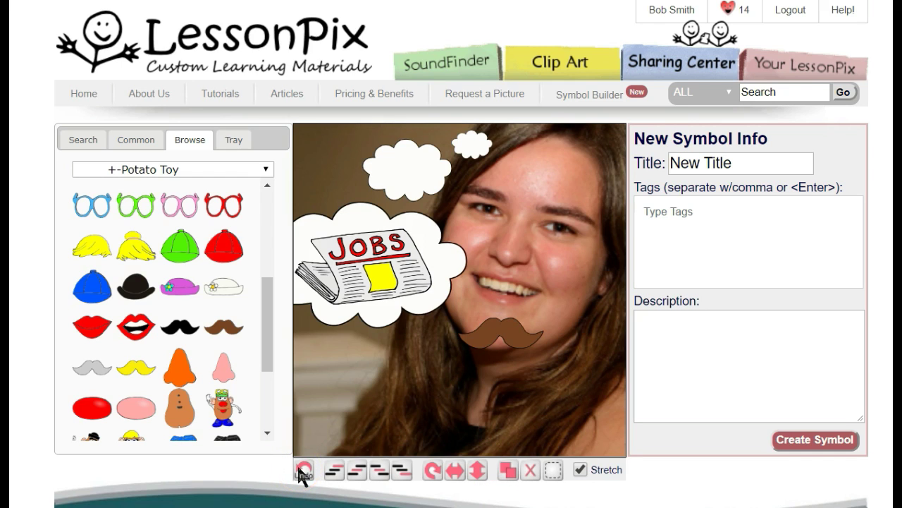
pyautogui.click(517, 338)
pyautogui.click(530, 470)
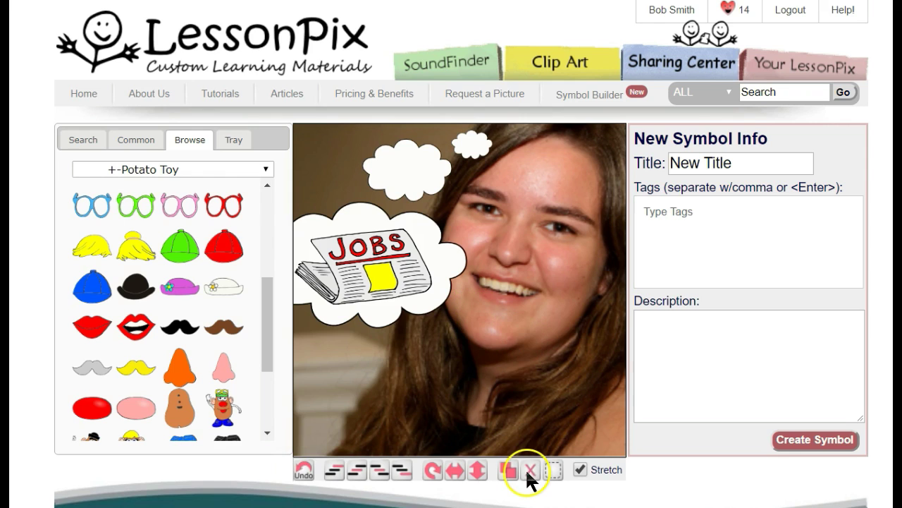
# Title it with the girl's name plus 'wants a job', tag her name and job, and describe it.
pyautogui.write('Ally wants a job')
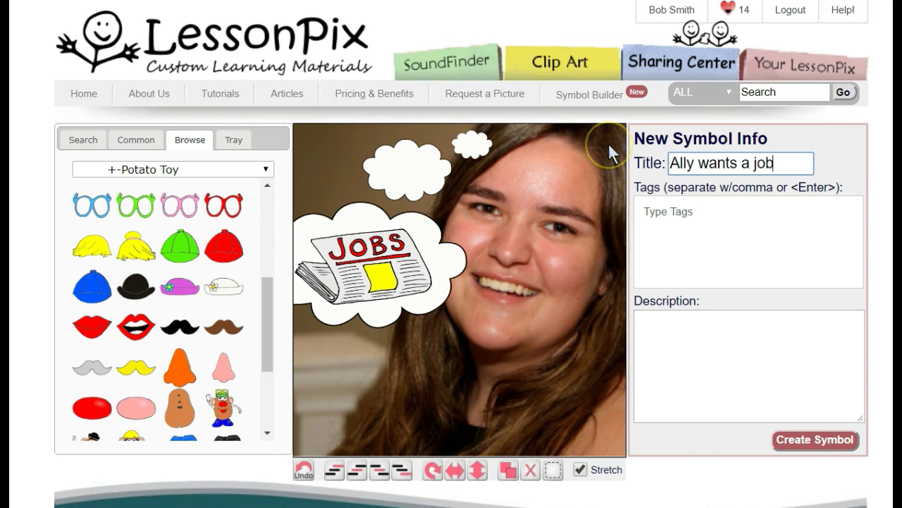
pyautogui.press('Tab')
pyautogui.write('Ally')
pyautogui.press('Return')
pyautogui.write('job')
pyautogui.press('Return')
pyautogui.press('Tab')
pyautogui.write('Ally thinking about a job')
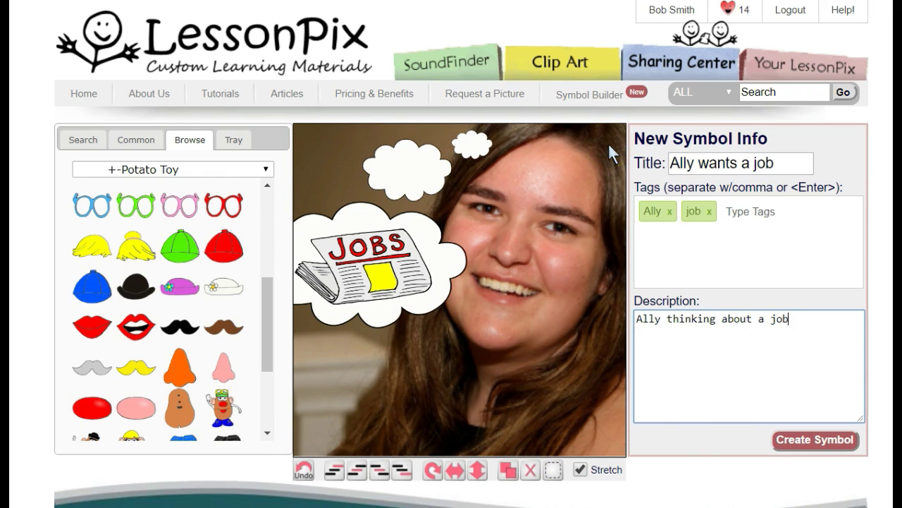
# Create the symbol and drag it into the tray.
pyautogui.click(815, 440)
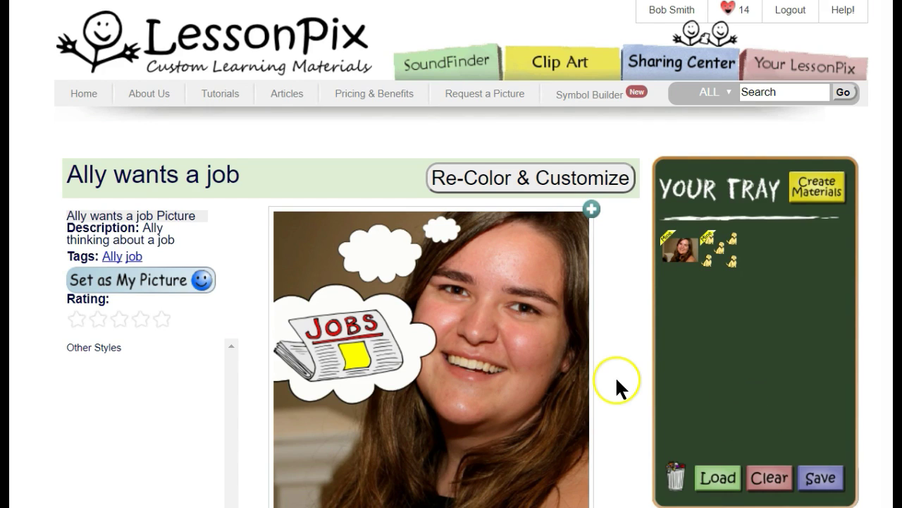
pyautogui.scroll(-1, 615, 376)
pyautogui.moveTo(457, 275); pyautogui.dragTo(739, 276)
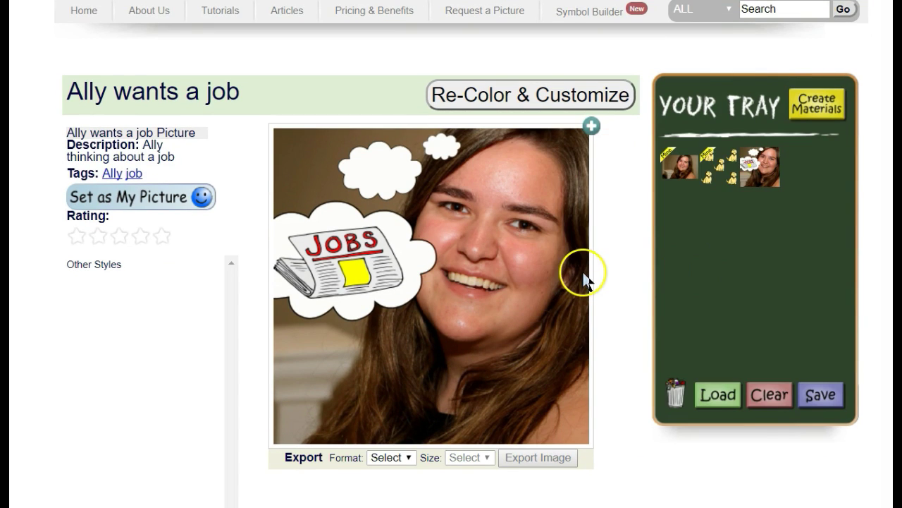
pyautogui.scroll(1, 582, 104)
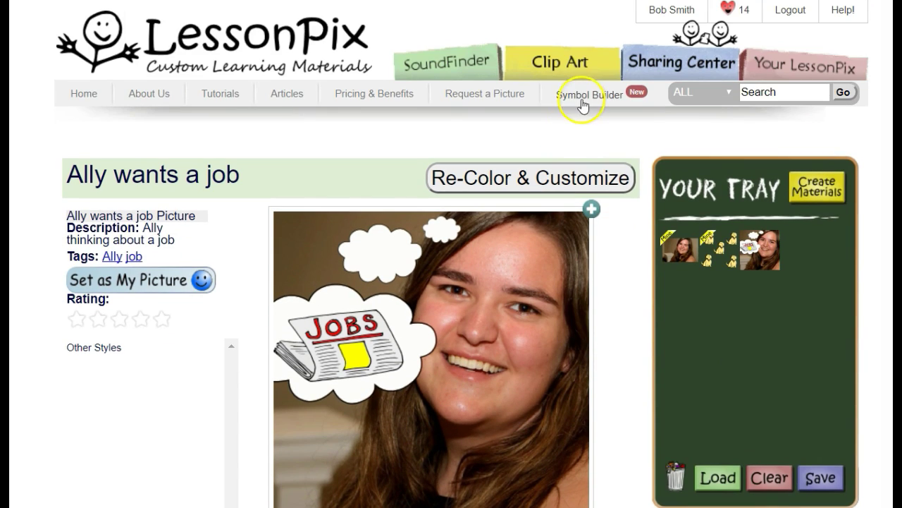
# Generate 'Why' text symbols, drag the red one into the tray, and reopen the Symbol Builder.
pyautogui.click(806, 73)
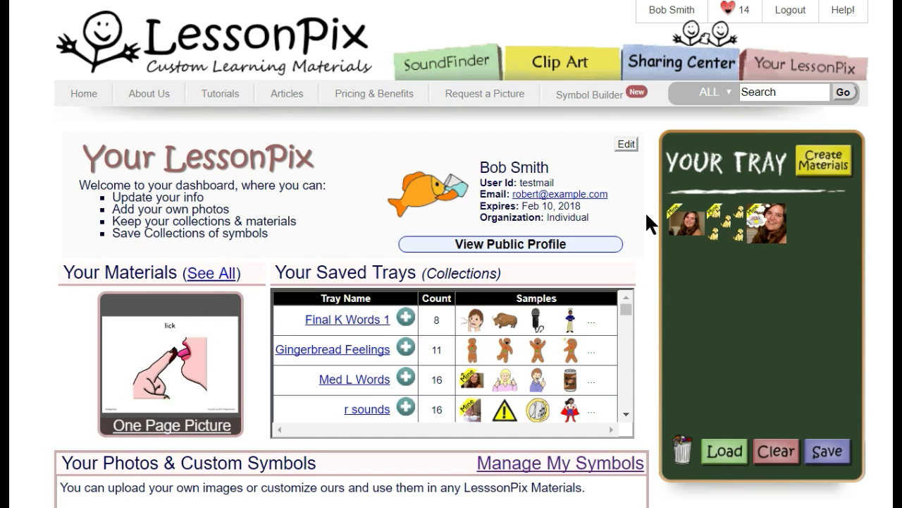
pyautogui.scroll(-5, 642, 240)
pyautogui.click(511, 325)
pyautogui.write('Why')
pyautogui.click(560, 348)
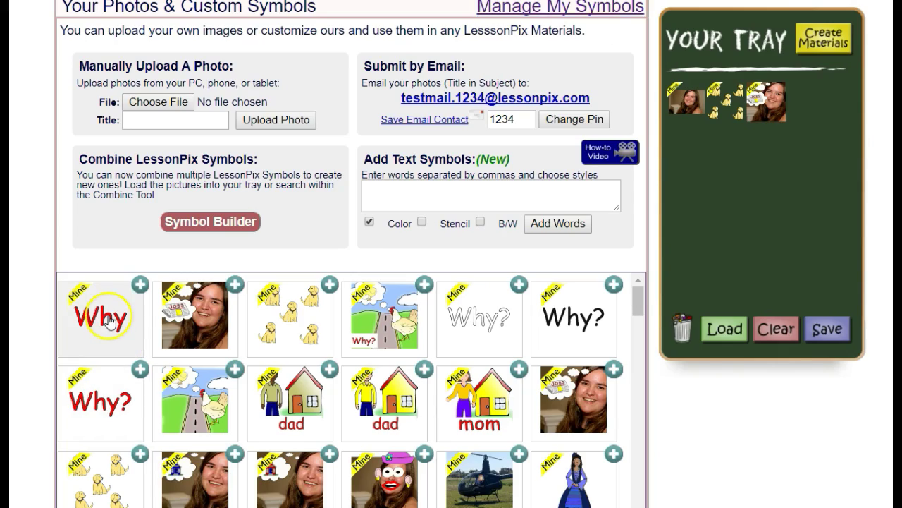
pyautogui.moveTo(107, 321); pyautogui.dragTo(775, 211)
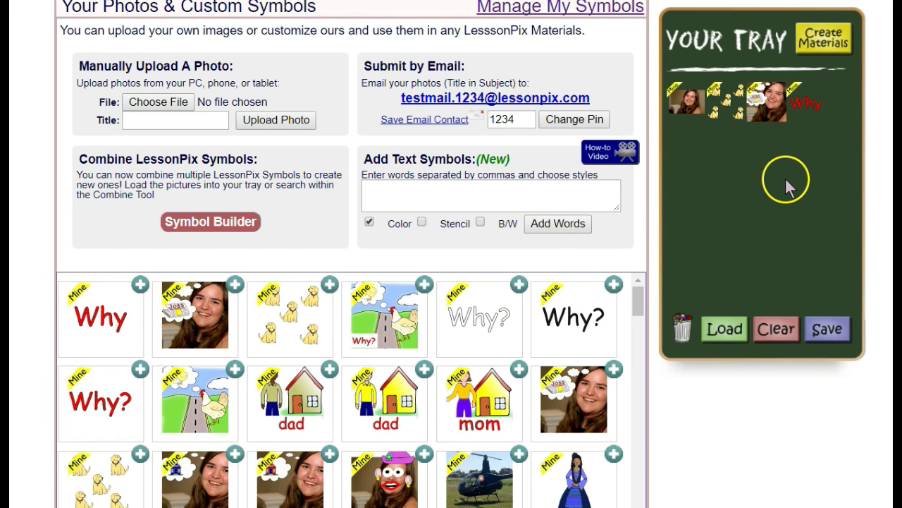
pyautogui.click(205, 223)
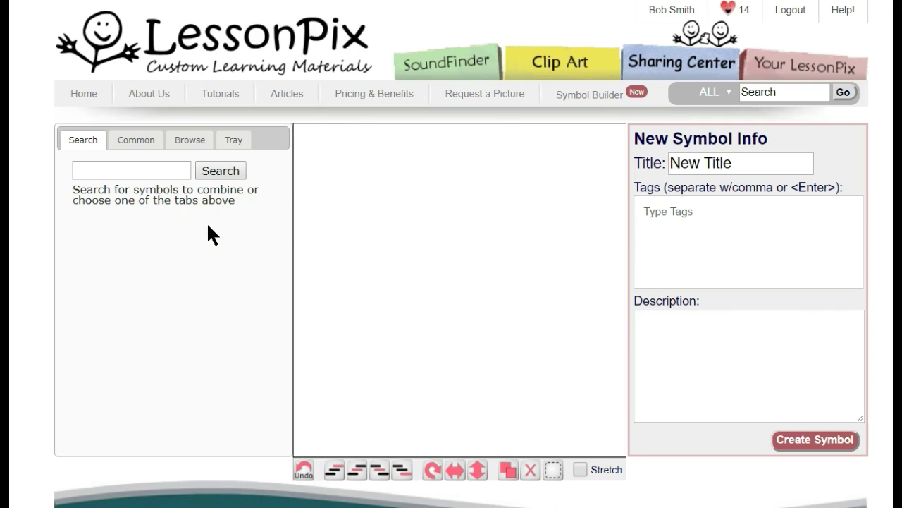
# Search for 'road' and place the road picture onto the canvas.
pyautogui.click(160, 166)
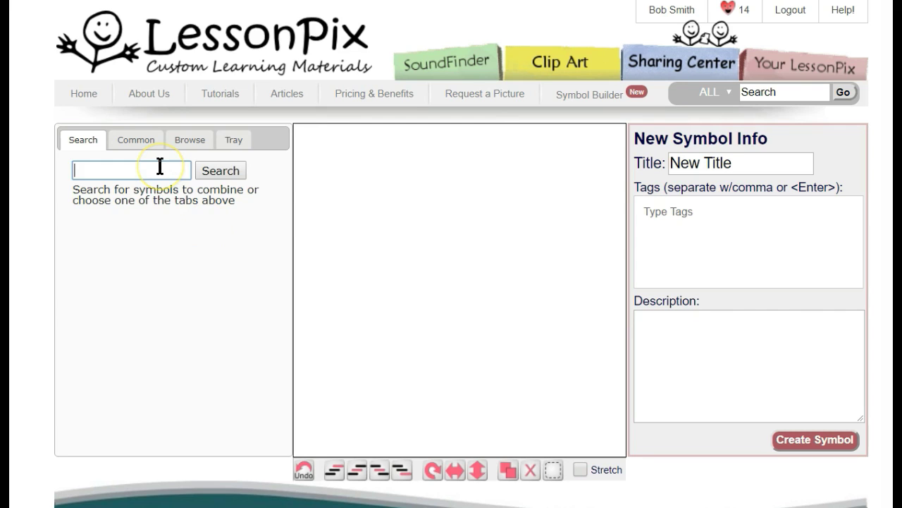
pyautogui.write('road')
pyautogui.press('Return')
pyautogui.moveTo(179, 203); pyautogui.dragTo(648, 477)
# Search for 'Chicken' and place a chicken onto the road scene.
pyautogui.doubleClick(84, 171)
pyautogui.write('Chicken')
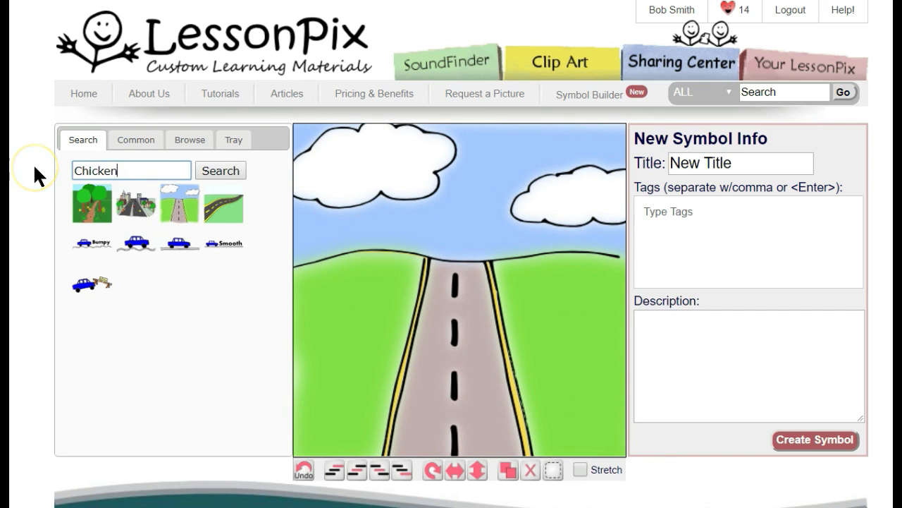
pyautogui.press('Return')
pyautogui.moveTo(136, 204); pyautogui.dragTo(494, 359)
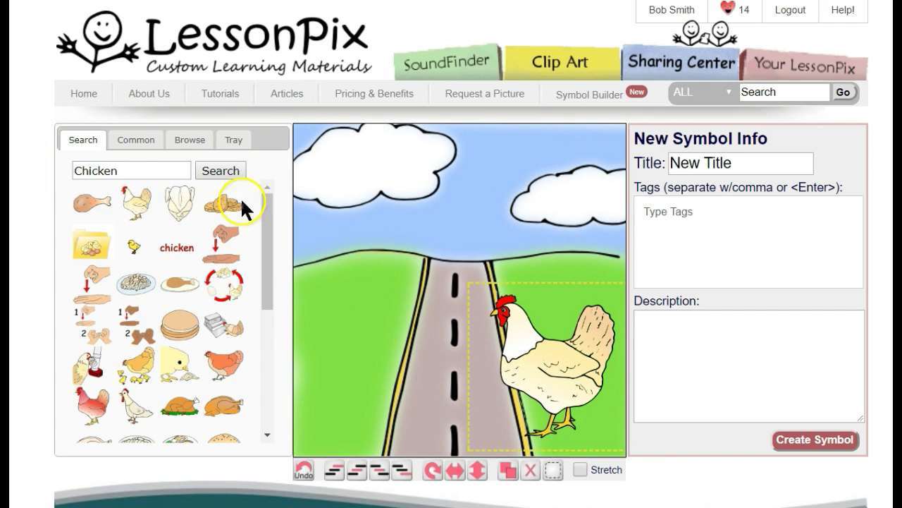
# Add a thought cloud from Common, flip and enlarge it above the chicken, and adjust the chicken.
pyautogui.click(136, 140)
pyautogui.scroll(-2, 275, 345)
pyautogui.moveTo(182, 382); pyautogui.dragTo(393, 252)
pyautogui.click(455, 469)
pyautogui.moveTo(340, 149)
pyautogui.mouseDown()
pyautogui.moveTo(251, 85)
pyautogui.moveTo(348, 162)
pyautogui.mouseUp()
pyautogui.moveTo(570, 371); pyautogui.dragTo(578, 377)
pyautogui.moveTo(492, 294); pyautogui.dragTo(463, 273)
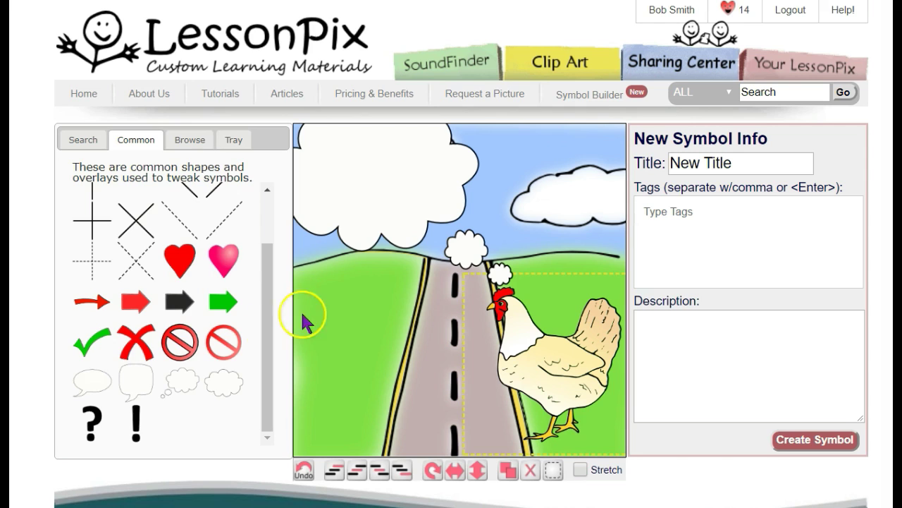
# Place the red Why from the Tray bottom-left, with a white square sent behind it.
pyautogui.click(233, 140)
pyautogui.moveTo(216, 196); pyautogui.dragTo(369, 414)
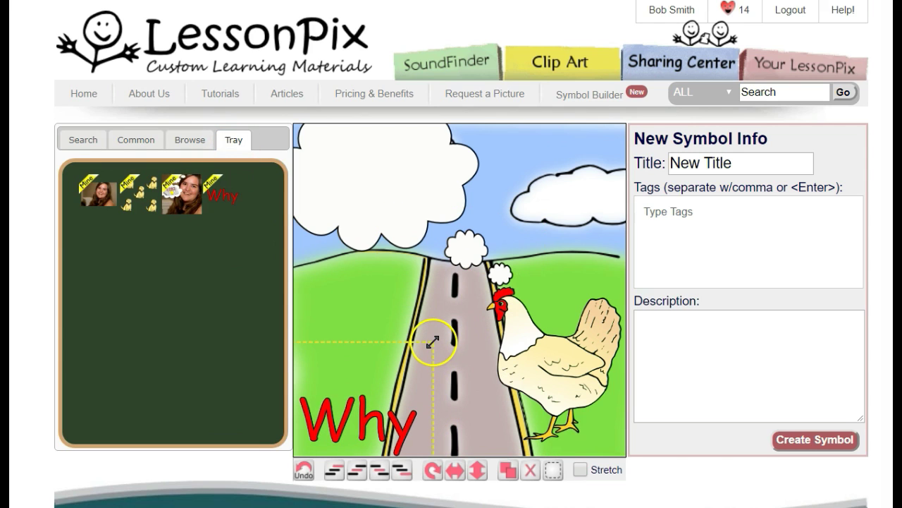
pyautogui.click(134, 139)
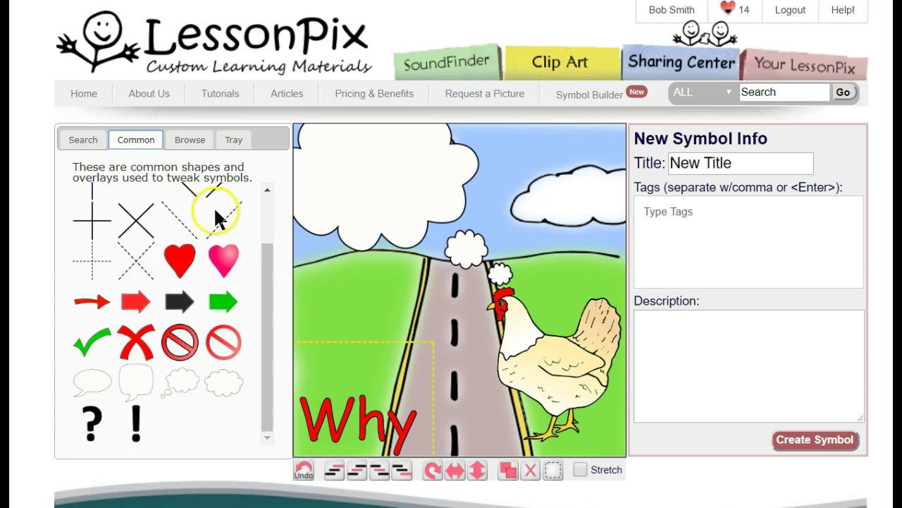
pyautogui.scroll(2, 265, 216)
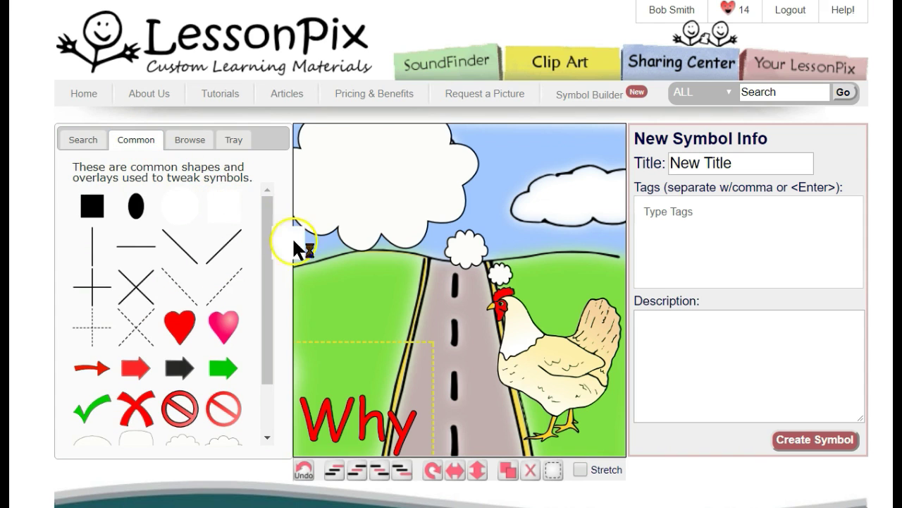
pyautogui.moveTo(427, 300); pyautogui.dragTo(325, 441)
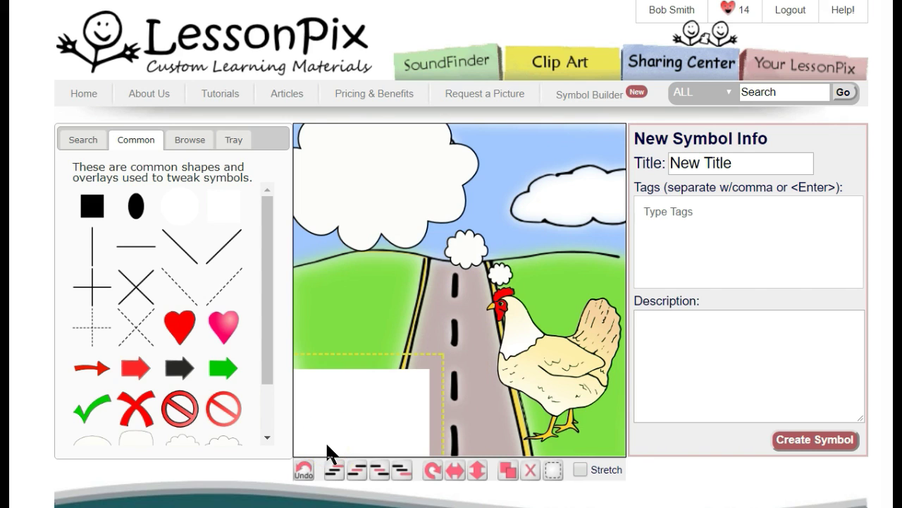
pyautogui.click(377, 472)
pyautogui.moveTo(406, 376); pyautogui.dragTo(404, 370)
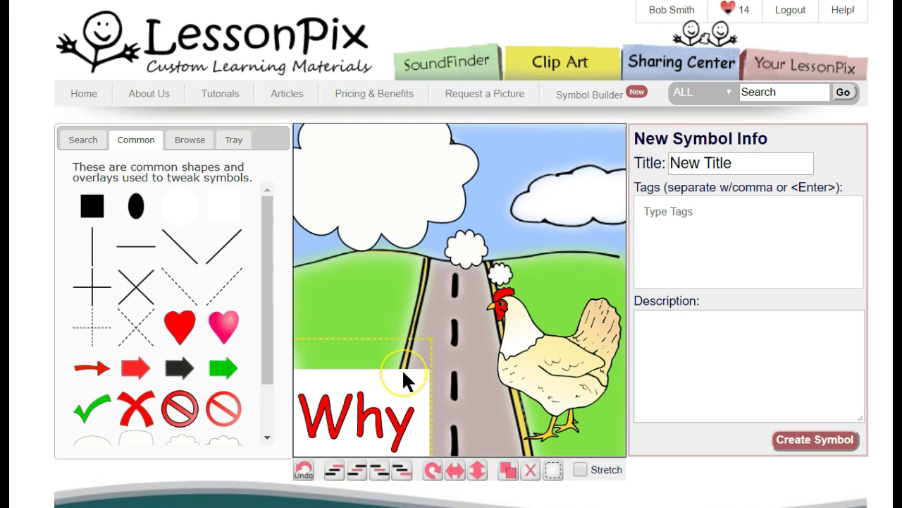
pyautogui.moveTo(268, 328); pyautogui.dragTo(267, 376)
# Put a question mark in the cloud and title it 'Why did the chicken cross the road?'.
pyautogui.click(91, 423)
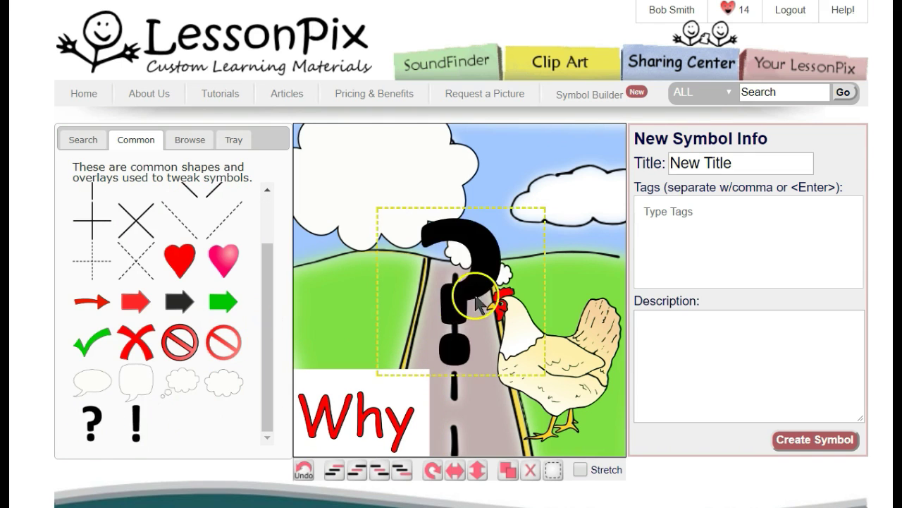
pyautogui.moveTo(474, 298); pyautogui.dragTo(413, 226)
pyautogui.write('Why did the chicken cross the road?')
pyautogui.press('Tab')
# Tag it Chicken, Cross and Road, add a description, and create the symbol.
pyautogui.write('Chicken')
pyautogui.press('Return')
pyautogui.write('Cross')
pyautogui.press('Return')
pyautogui.write('Road')
pyautogui.press('Tab')
pyautogui.write('Why did the')
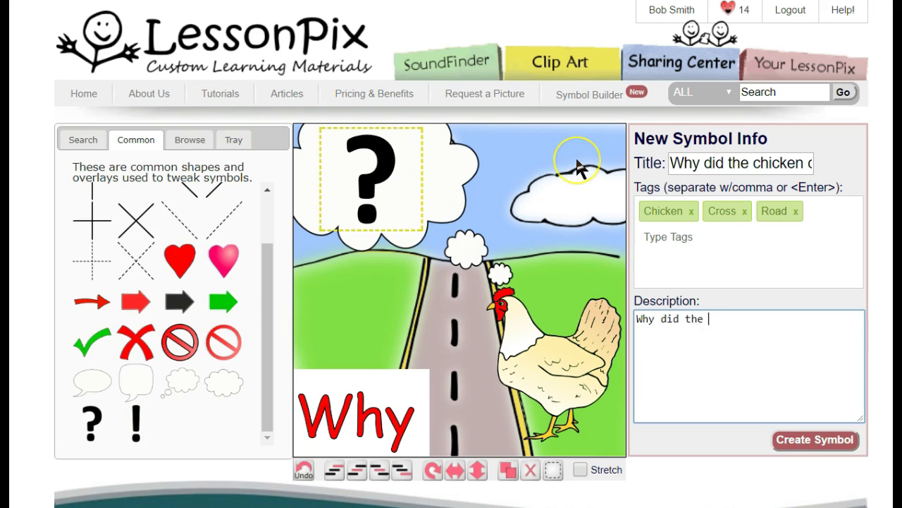
pyautogui.click(815, 439)
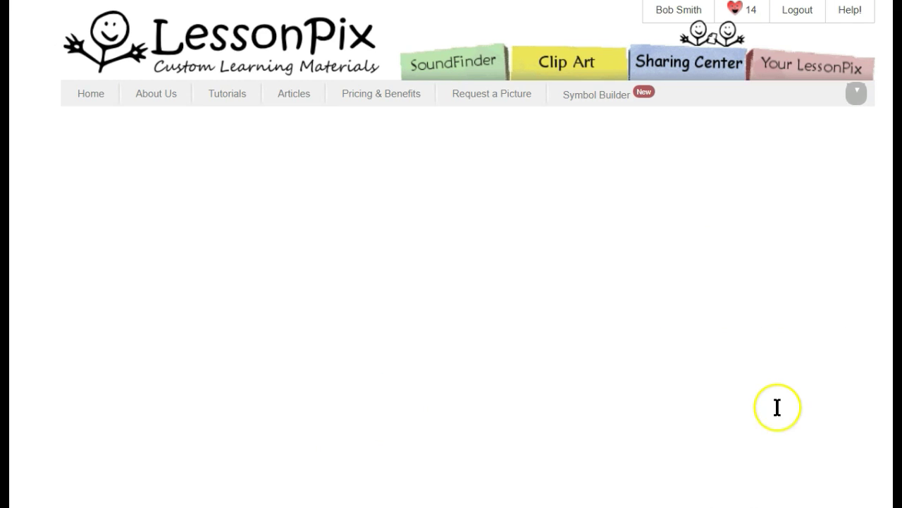
# Go back from the symbol page to the Symbol Builder and select the cloud's question mark.
pyautogui.scroll(-1, 653, 404)
pyautogui.scroll(1, 491, 343)
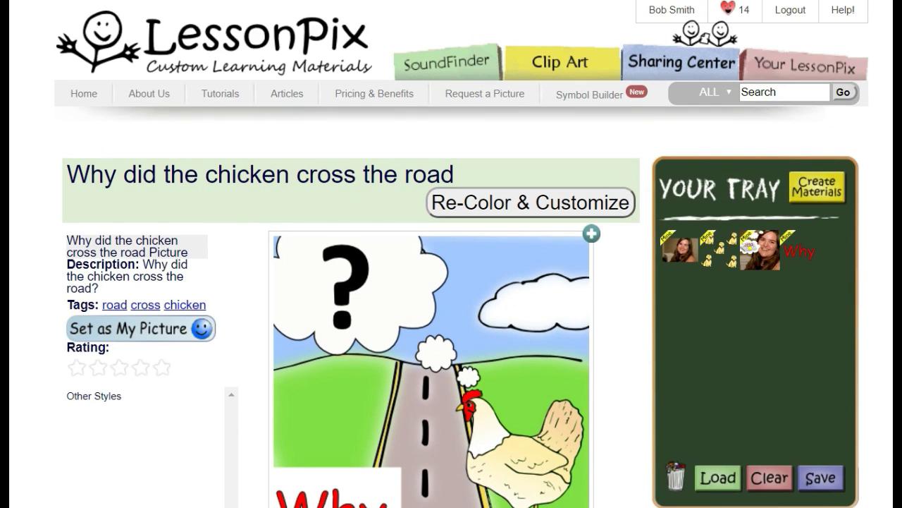
pyautogui.rightClick(304, 134)
pyautogui.click(319, 146)
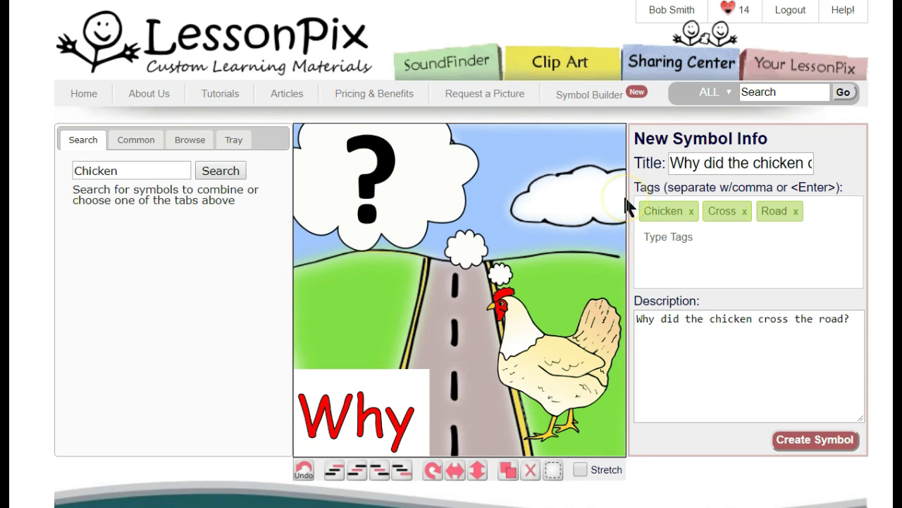
pyautogui.click(371, 174)
# Replace the question mark with a worm from a 'worm' search, shrunk inside the cloud.
pyautogui.click(530, 470)
pyautogui.doubleClick(106, 170)
pyautogui.write('worm')
pyautogui.press('Return')
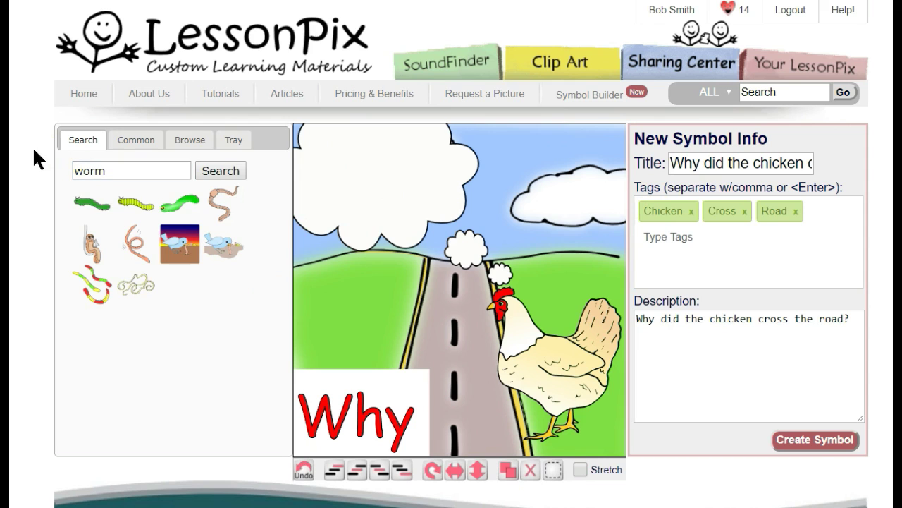
pyautogui.click(221, 204)
pyautogui.moveTo(483, 298); pyautogui.dragTo(455, 254)
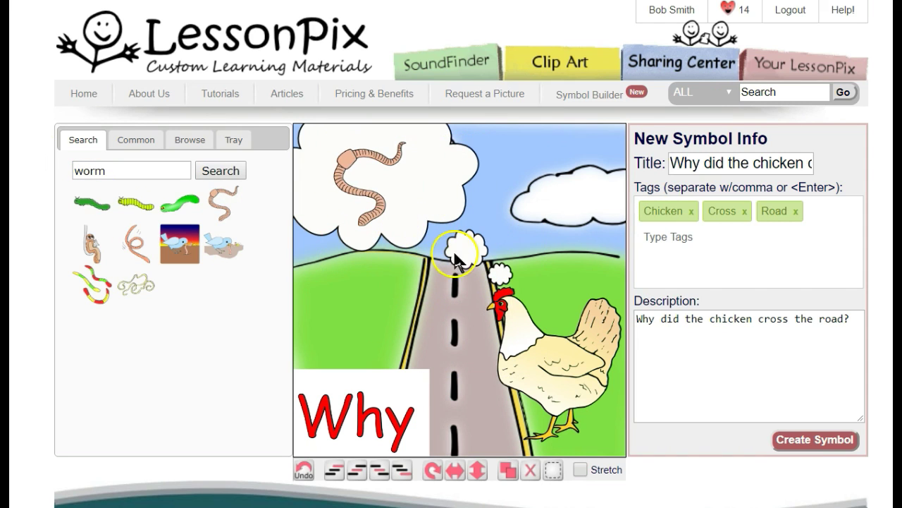
# Retitle it 'The Chicken was Hungry', tag it Hungry, create the symbol, and go back.
pyautogui.tripleClick(753, 162)
pyautogui.write('Ohe Chicken was Hungry')
pyautogui.press('Tab')
pyautogui.write('Hungry')
pyautogui.click(832, 442)
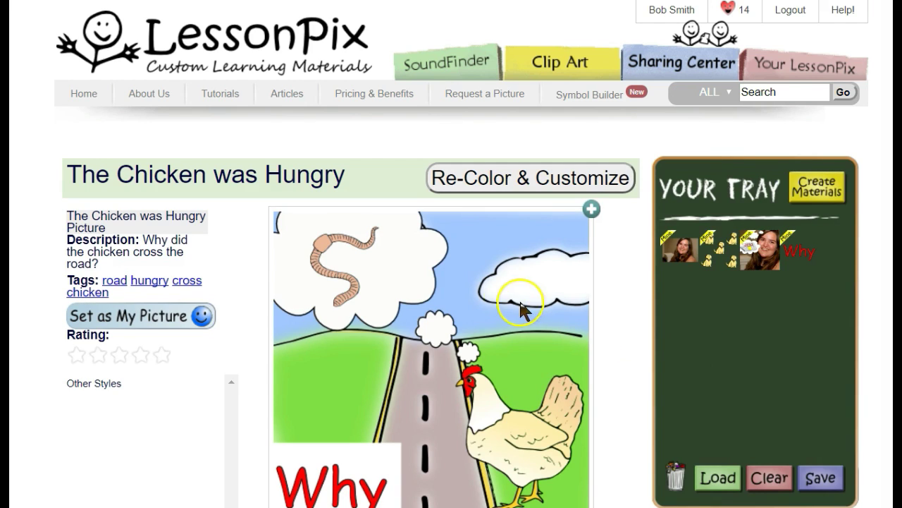
pyautogui.rightClick(268, 235)
pyautogui.click(280, 248)
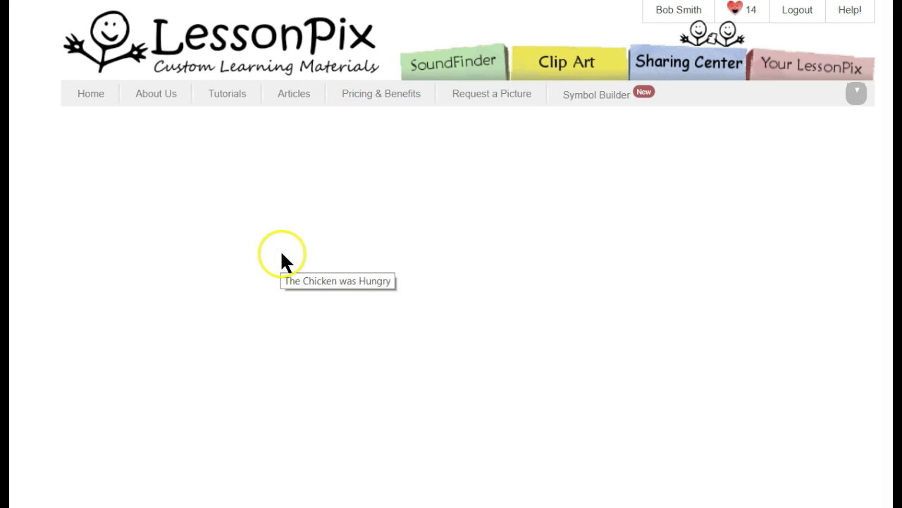
# Swap the worm for a nest from a 'nest' search, placed in the top-left cloud.
pyautogui.write('nest')
pyautogui.click(212, 171)
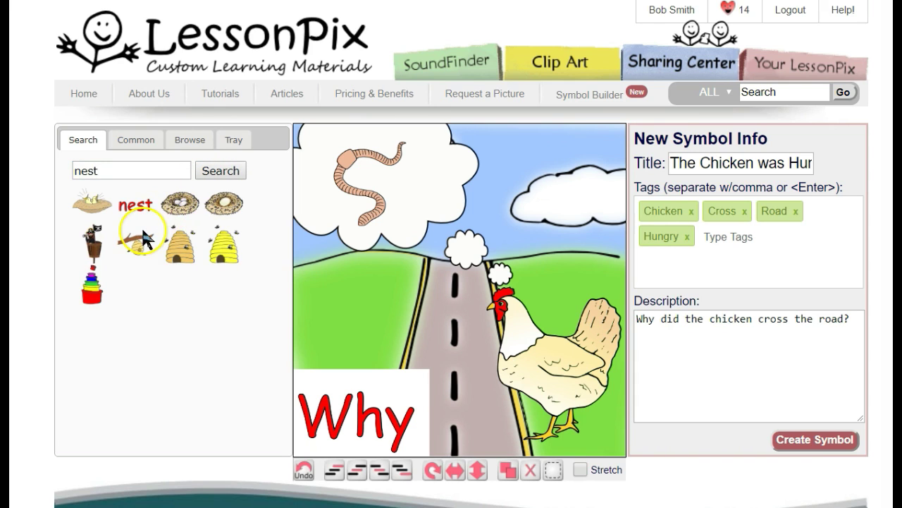
pyautogui.click(530, 469)
pyautogui.click(194, 211)
pyautogui.moveTo(437, 282); pyautogui.dragTo(428, 246)
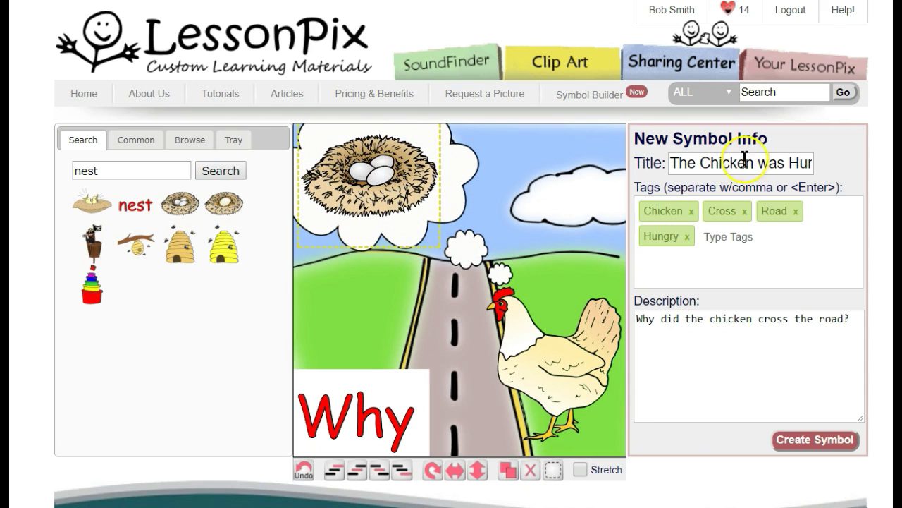
# Retitle it 'The Chicken Missed Her Nest', swap the Hungry tag for Nest, and create the symbol.
pyautogui.moveTo(753, 163); pyautogui.dragTo(890, 176)
pyautogui.write('Missed Her Nest')
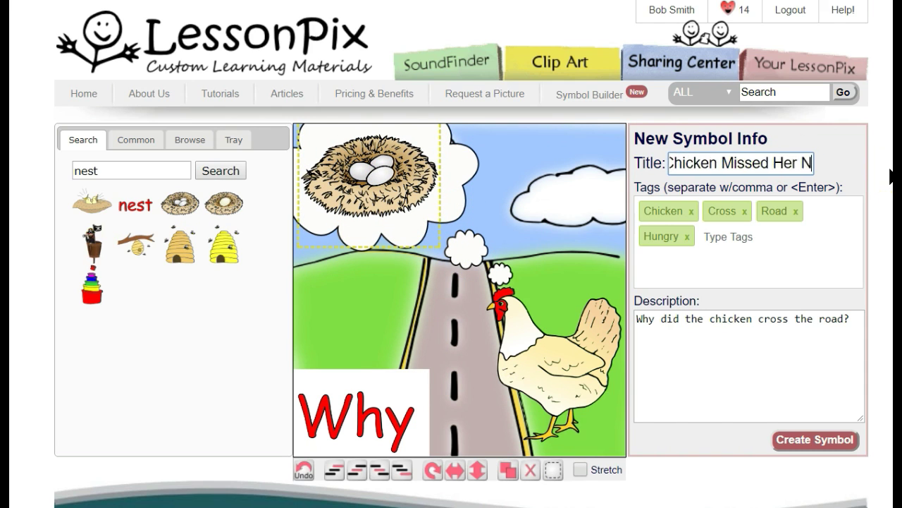
pyautogui.click(688, 237)
pyautogui.write('Nest')
pyautogui.press('Return')
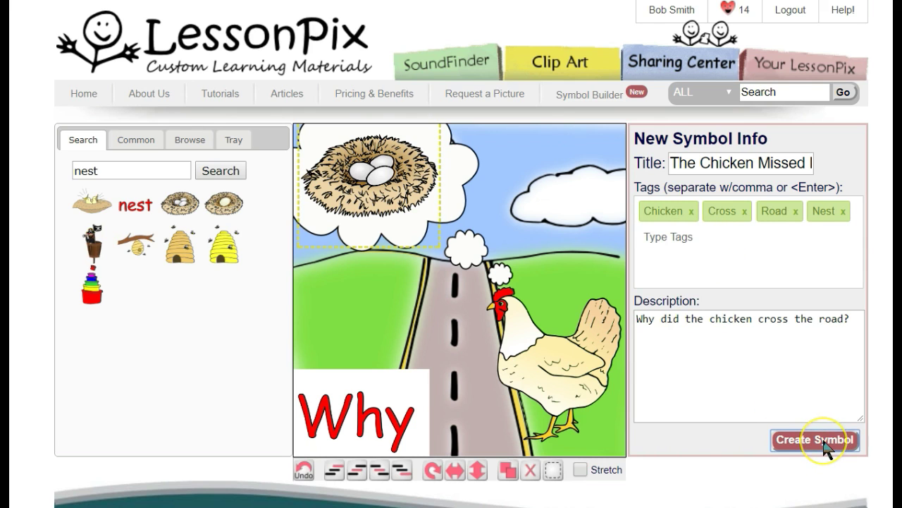
pyautogui.click(818, 440)
pyautogui.scroll(-1, 818, 430)
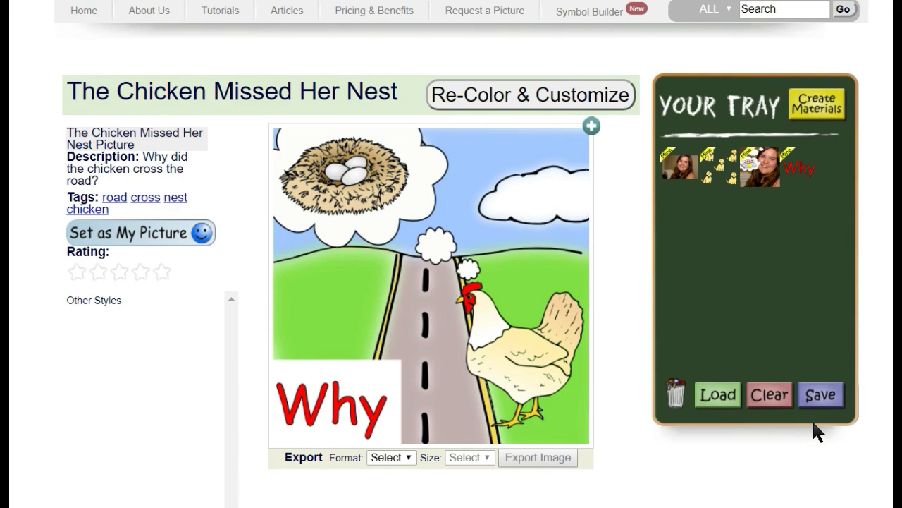
# Open Your LessonPix, view the custom symbols list, then go to the header Search box.
pyautogui.scroll(1, 813, 418)
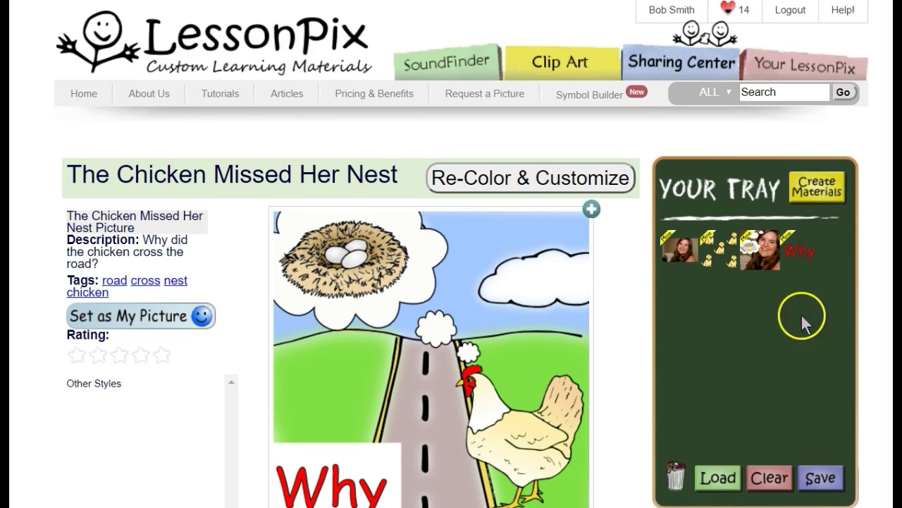
pyautogui.click(784, 68)
pyautogui.scroll(-5, 56, 288)
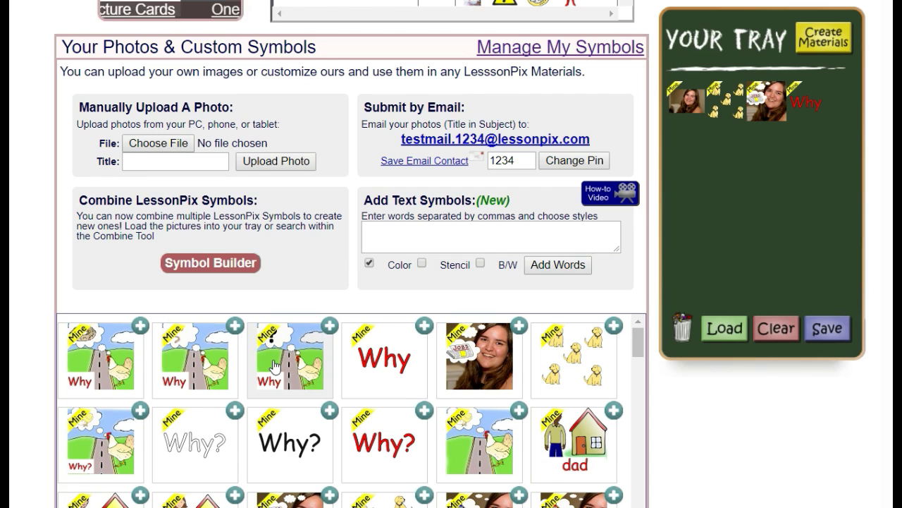
pyautogui.scroll(5, 292, 354)
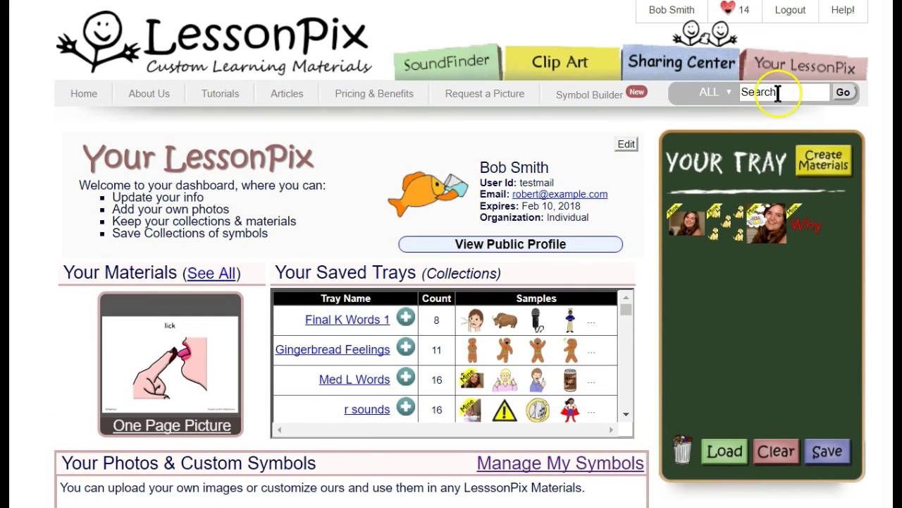
pyautogui.click(778, 93)
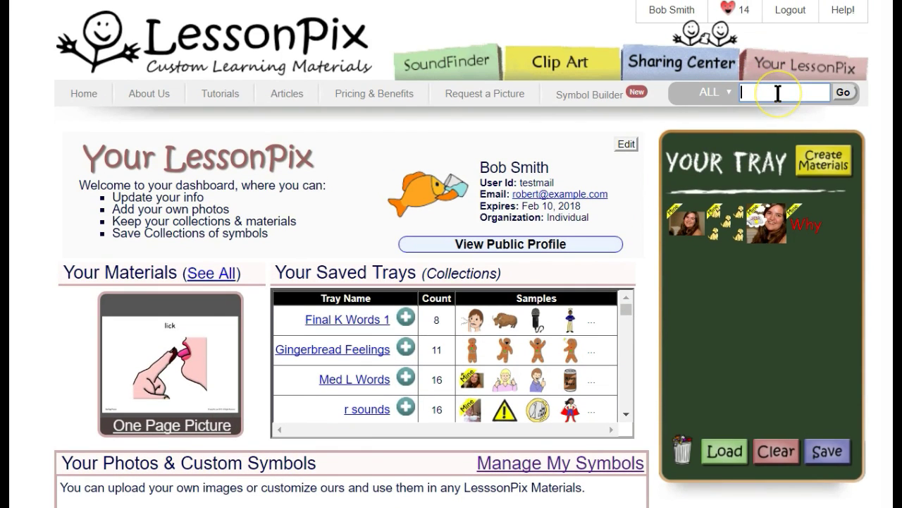